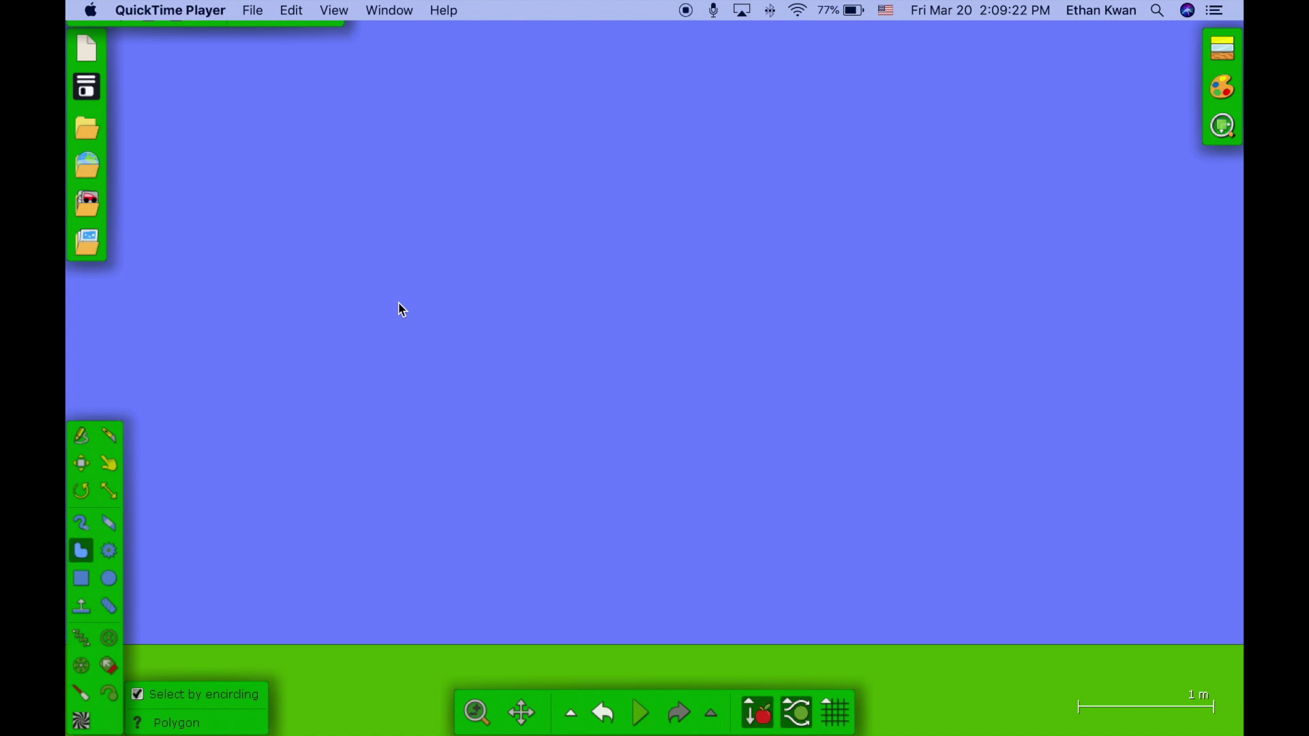
Drop the coloured-circles component at the canvas centre, run it briefly, then undo it away.
left_click(399, 303)
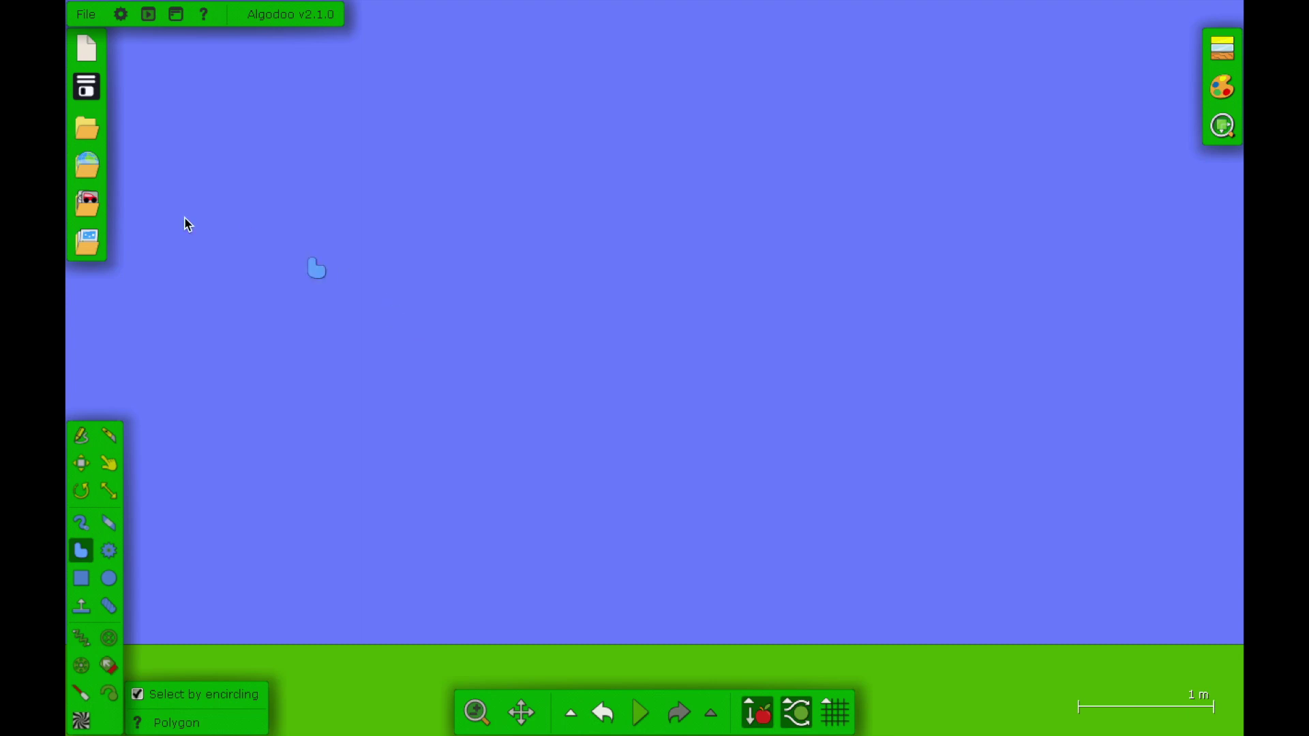
left_click(80, 205)
left_click_drag(267, 206, 634, 409)
key("space")
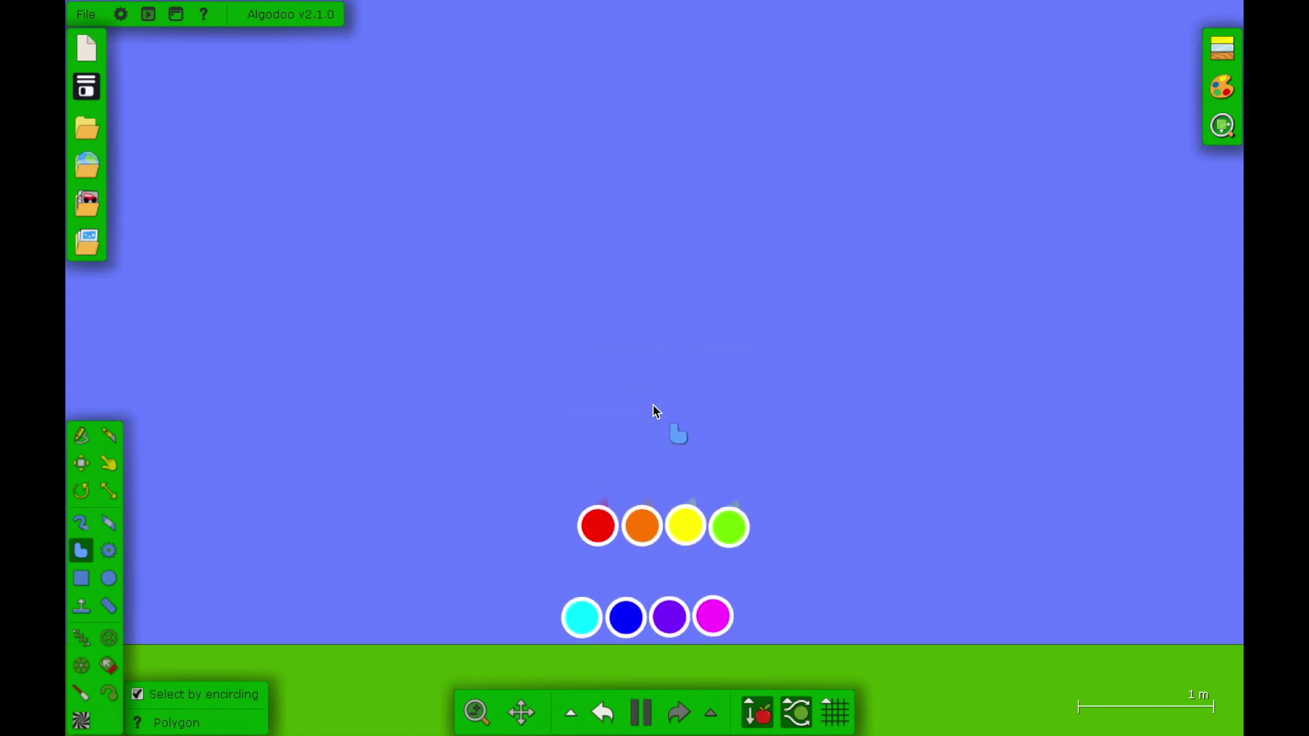
key("ctrl+z")
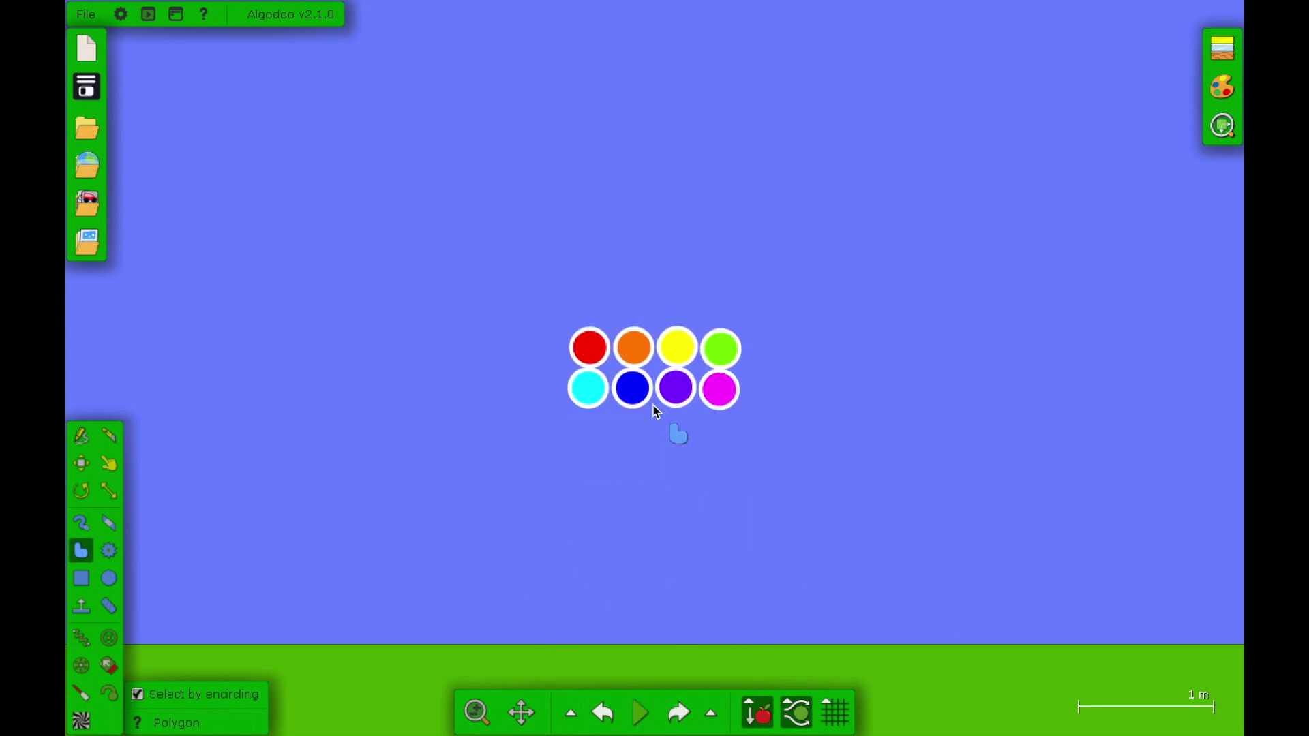
key("ctrl+z")
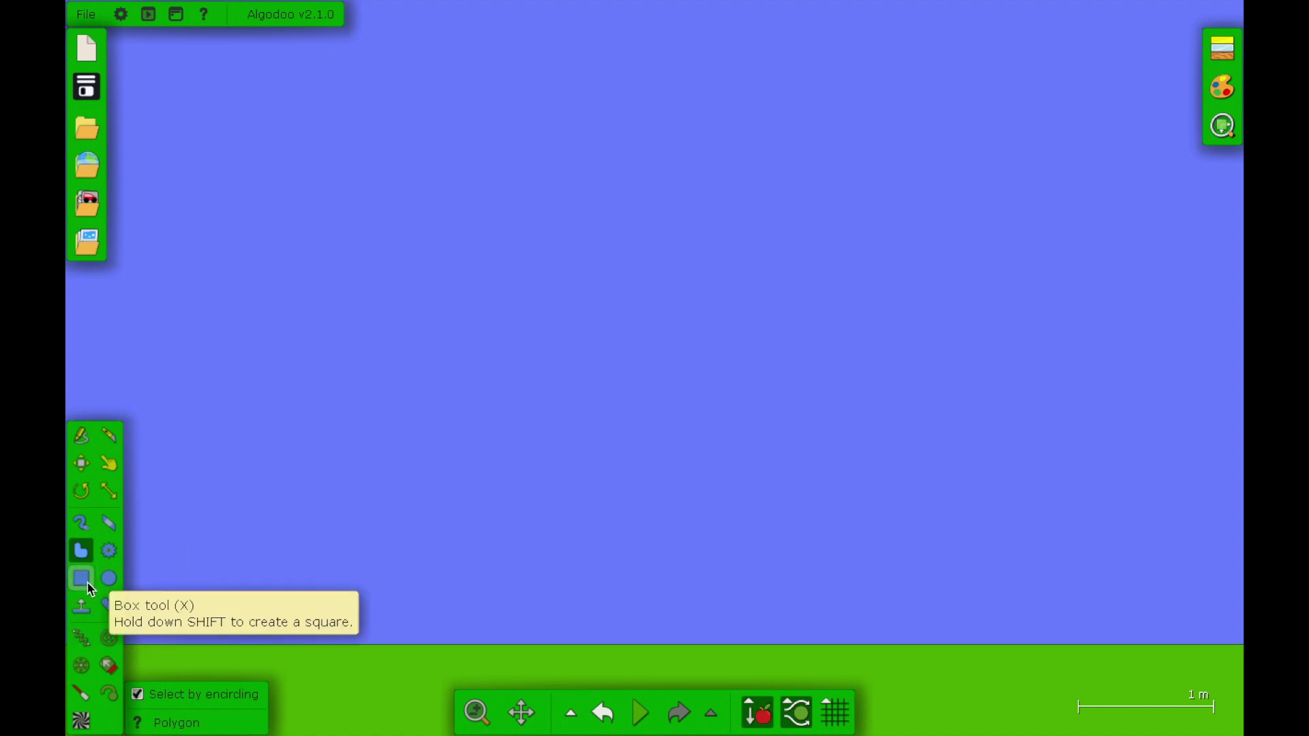
Delete the green ground, checking it with undo, redo and the undo history list.
left_click(81, 462)
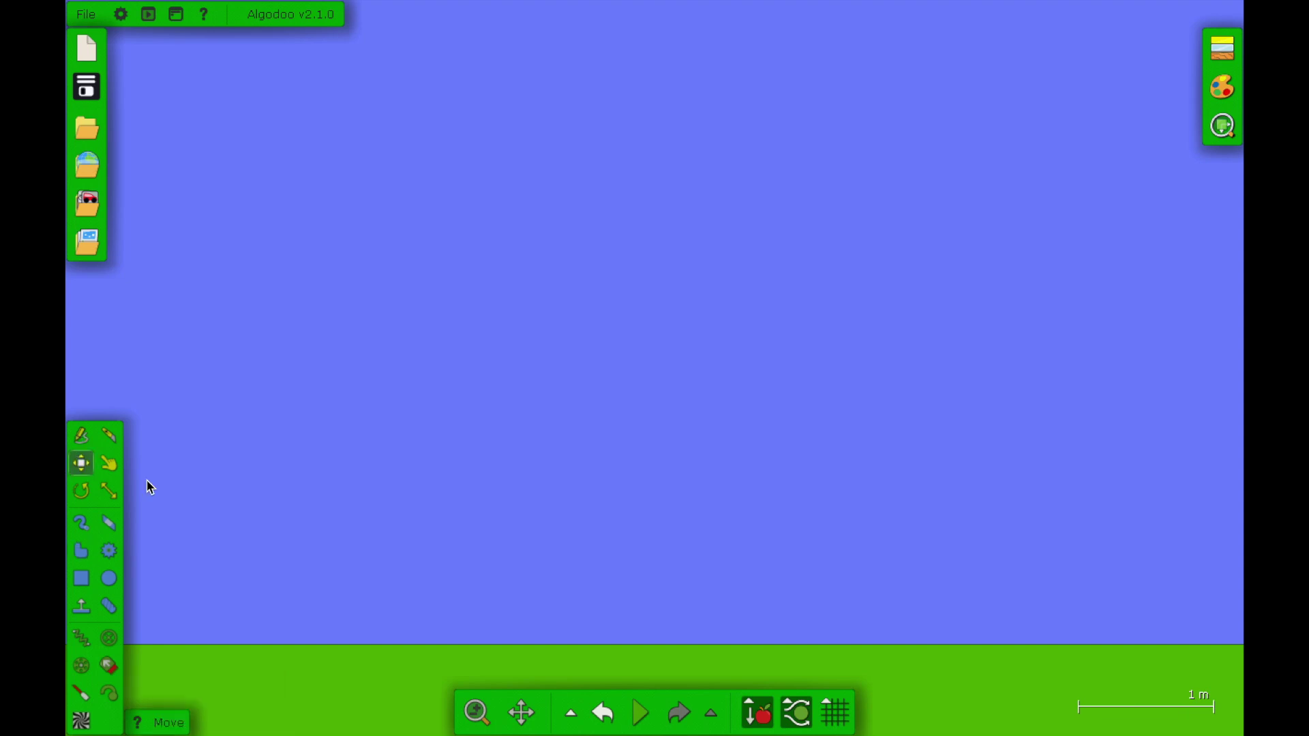
left_click(379, 711)
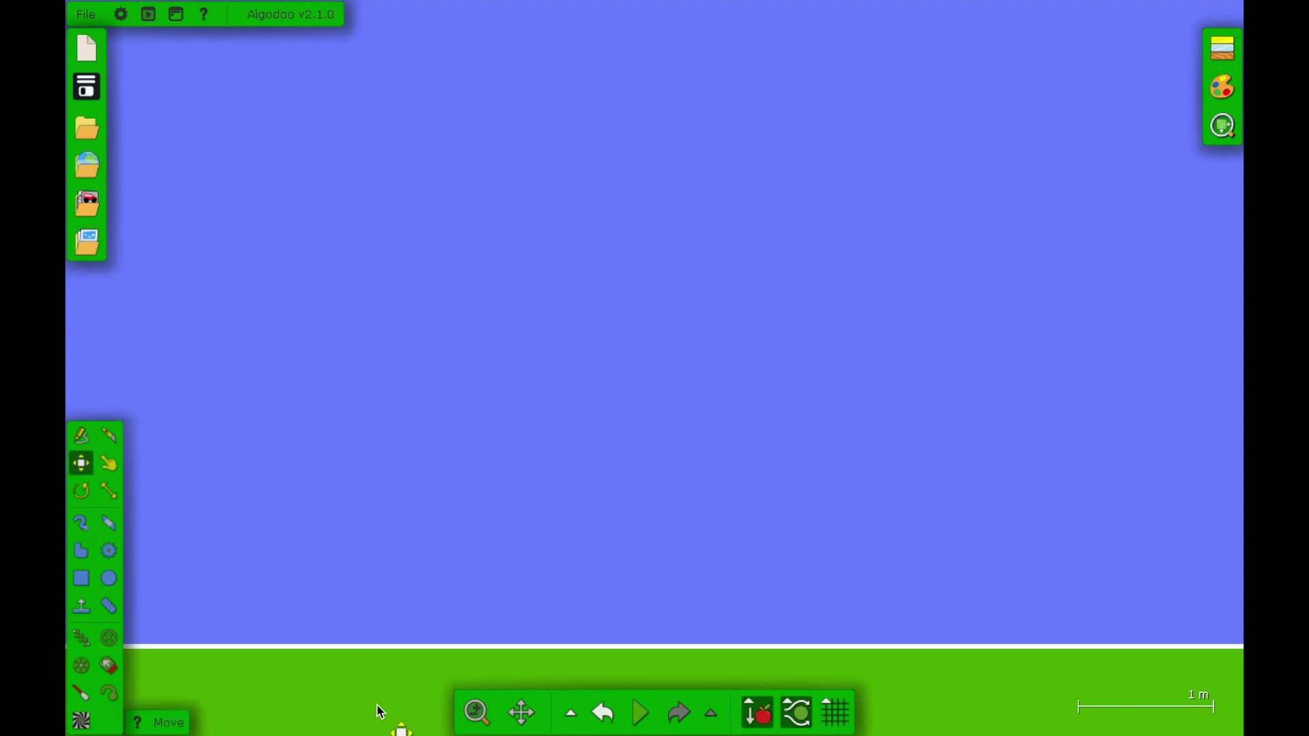
key("Delete")
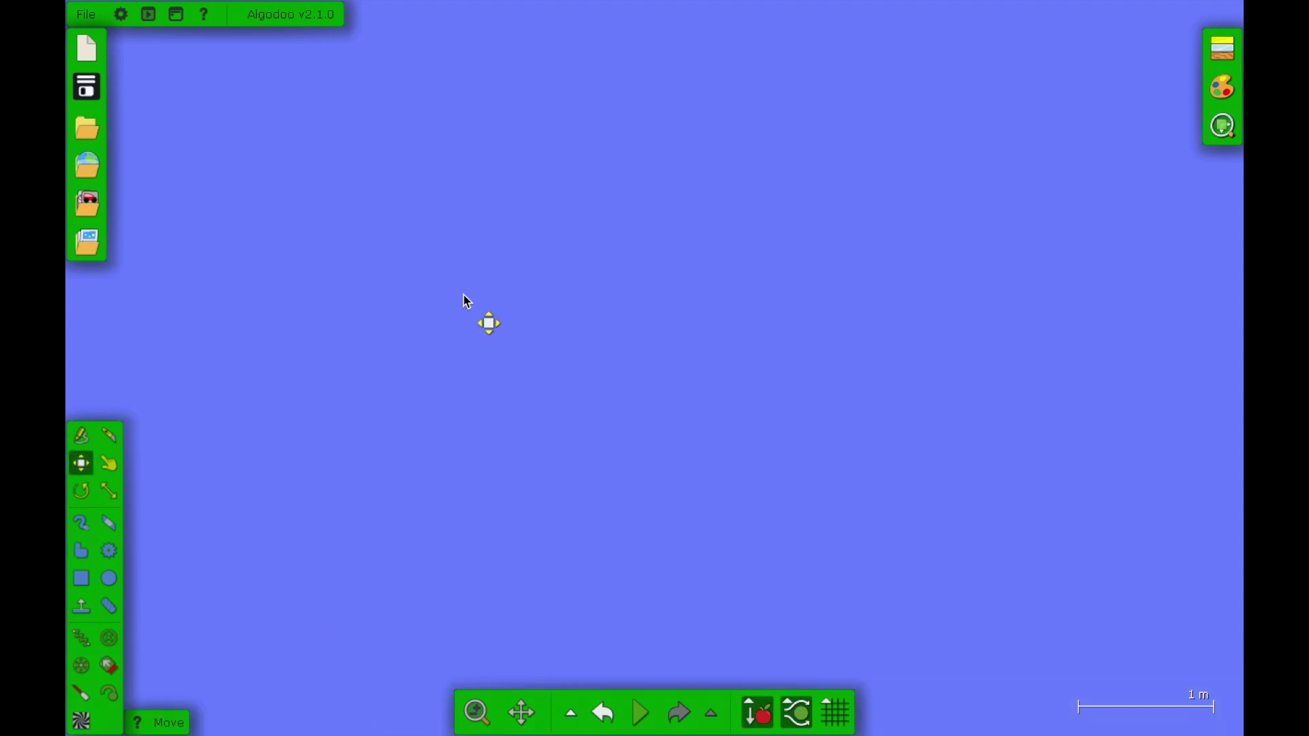
key("ctrl+z")
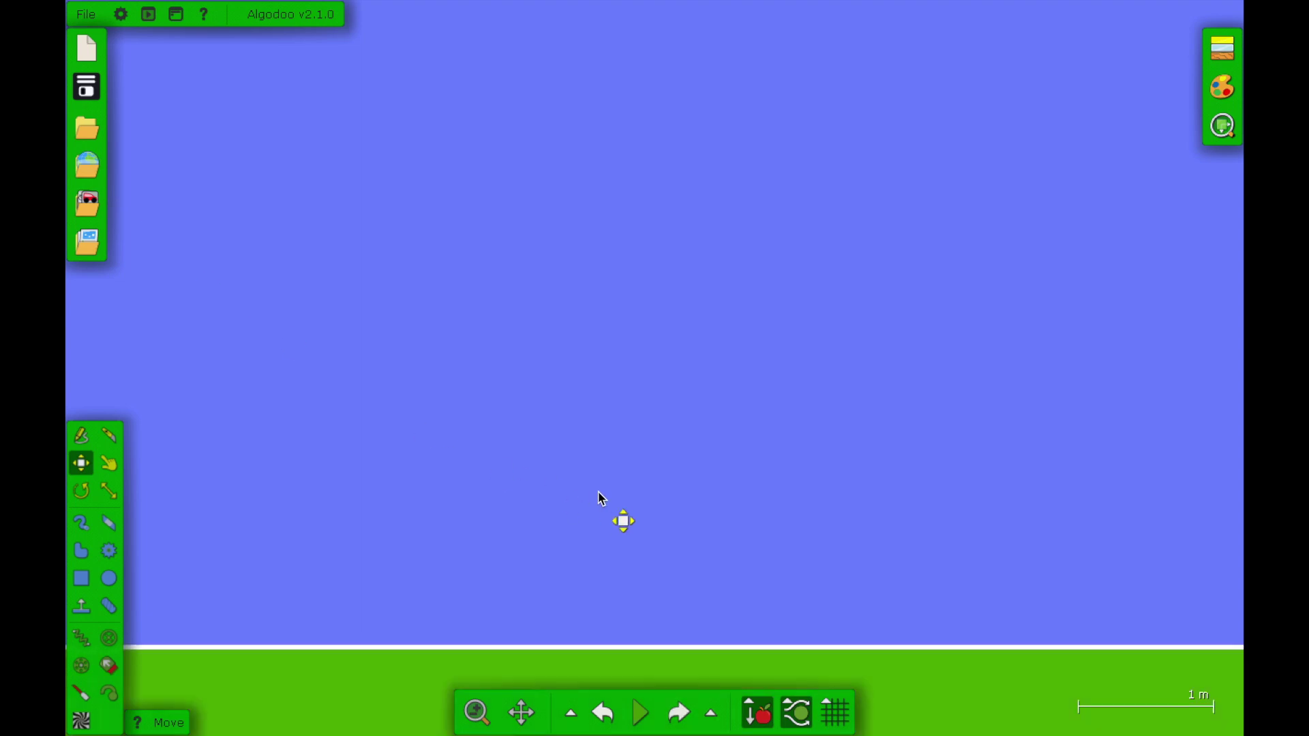
key("ctrl+y")
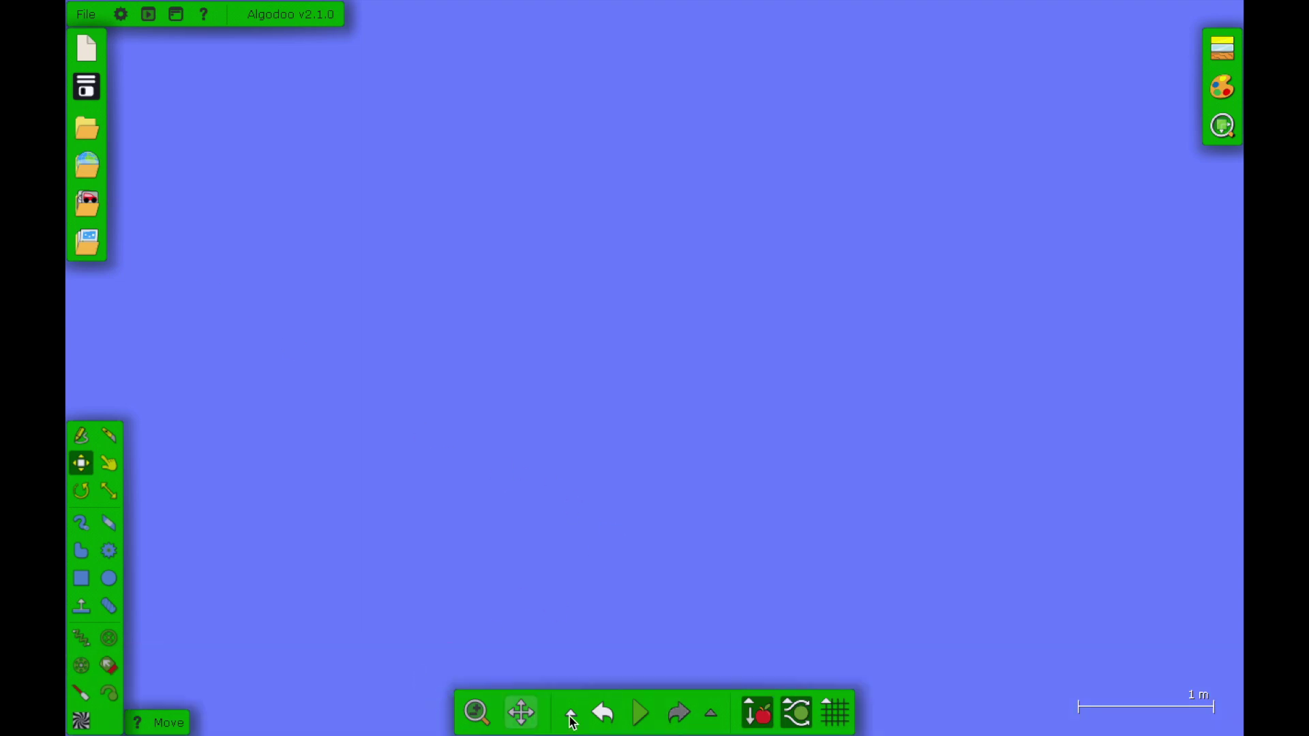
left_click(573, 721)
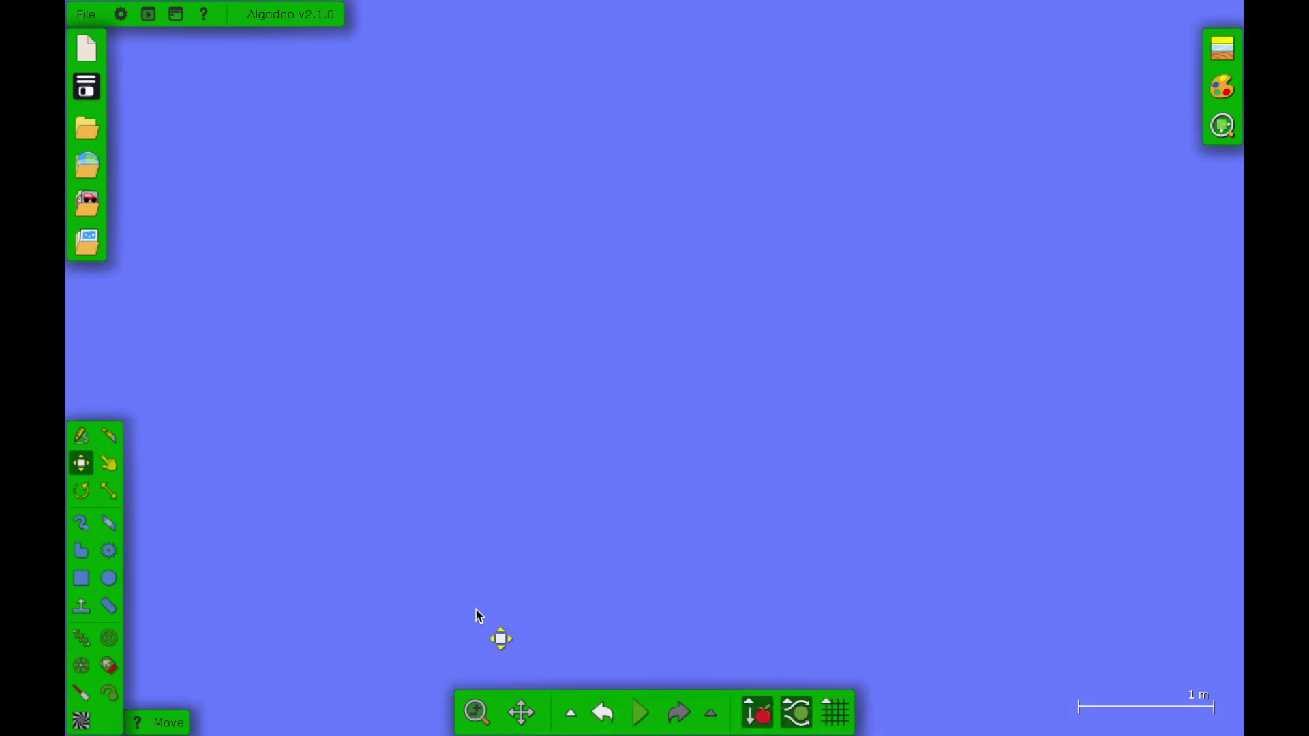
left_click(77, 581)
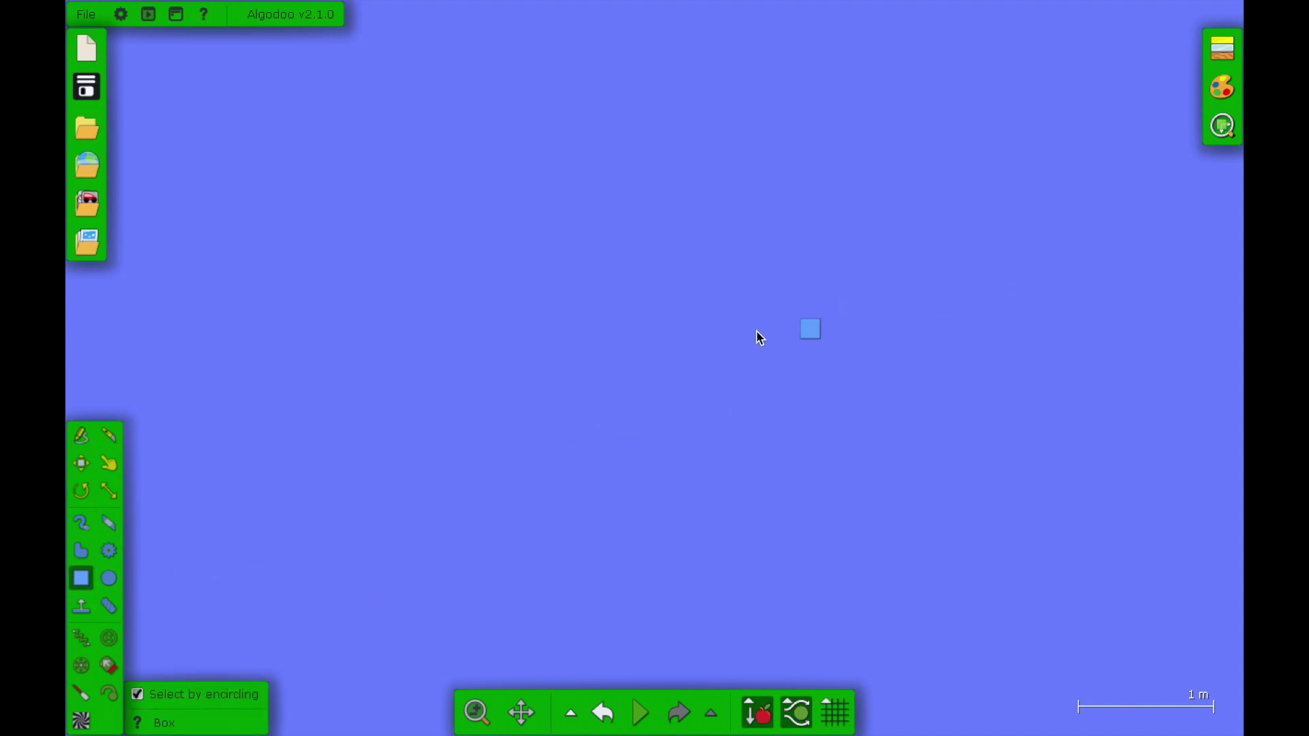
Draw a long plank across the middle of the scene and test-run it, then rewind.
mouse_move(851, 376)
left_mouse_down()
mouse_move(459, 386)
mouse_move(349, 410)
left_mouse_up()
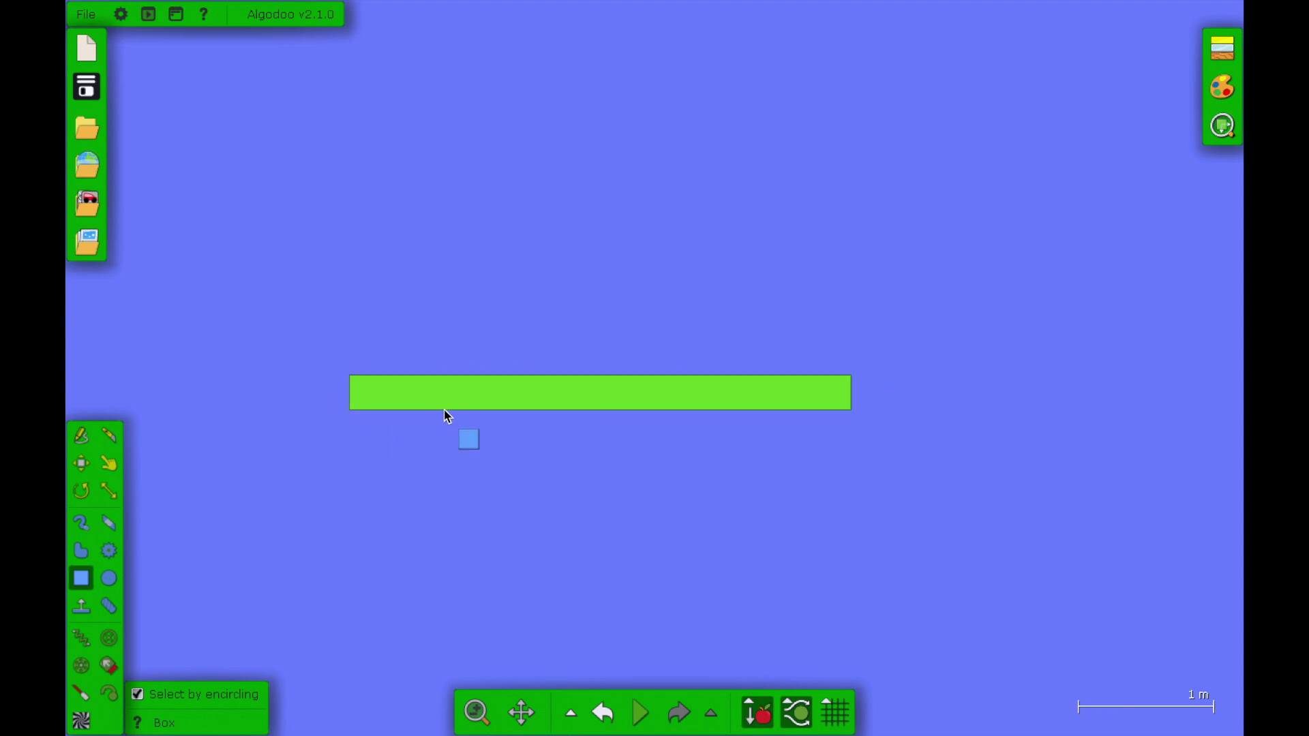
right_click(449, 398)
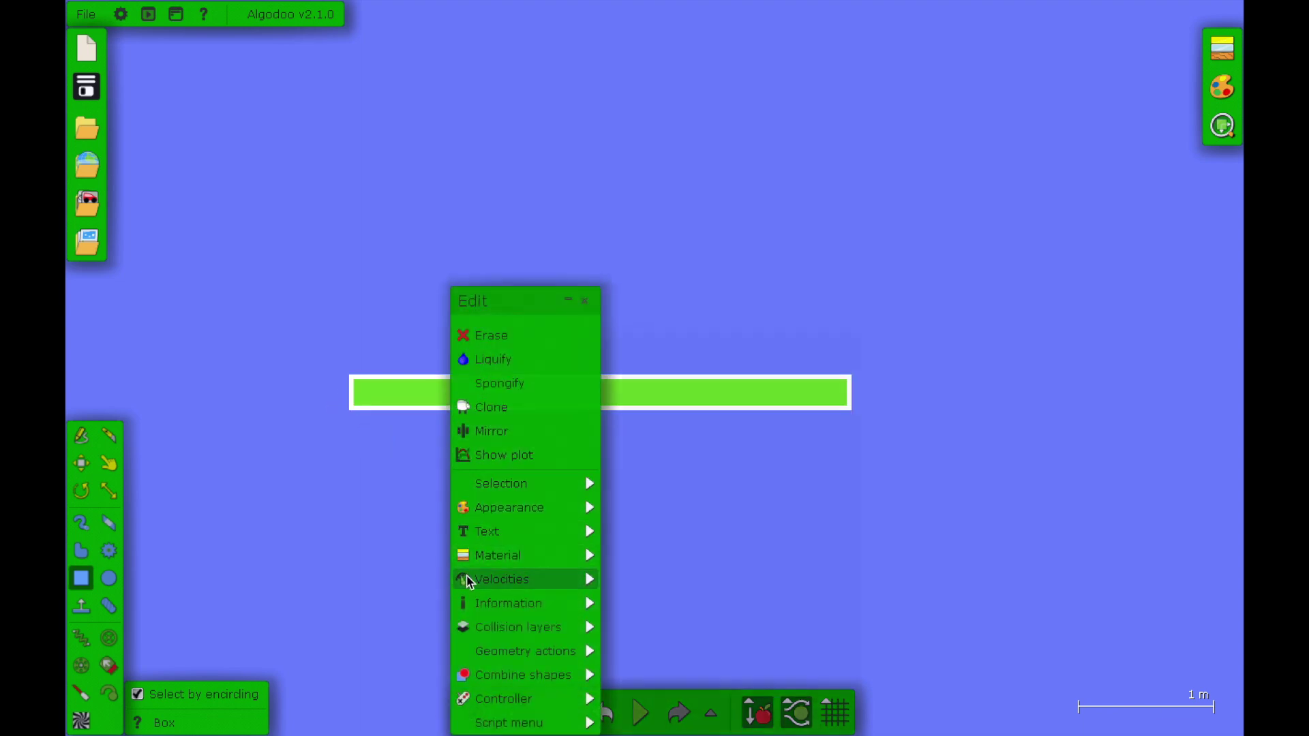
left_click(355, 516)
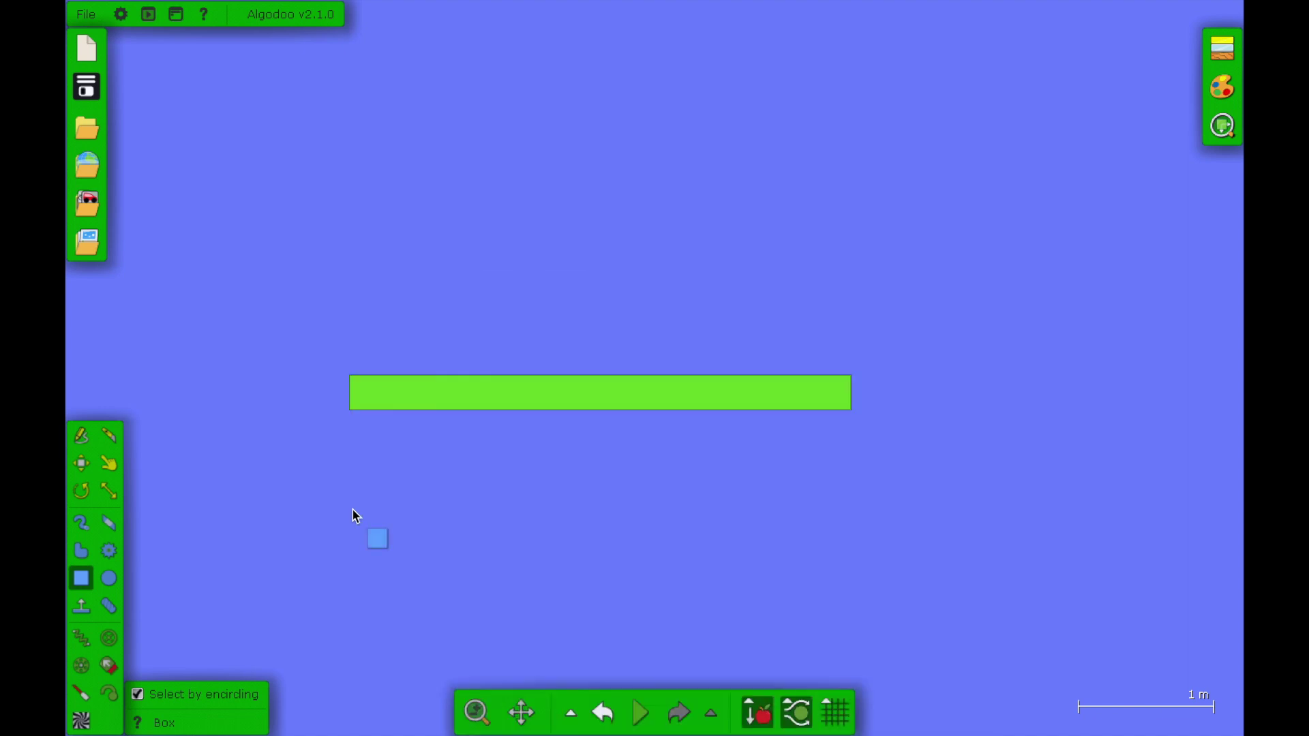
key("space")
key("space")
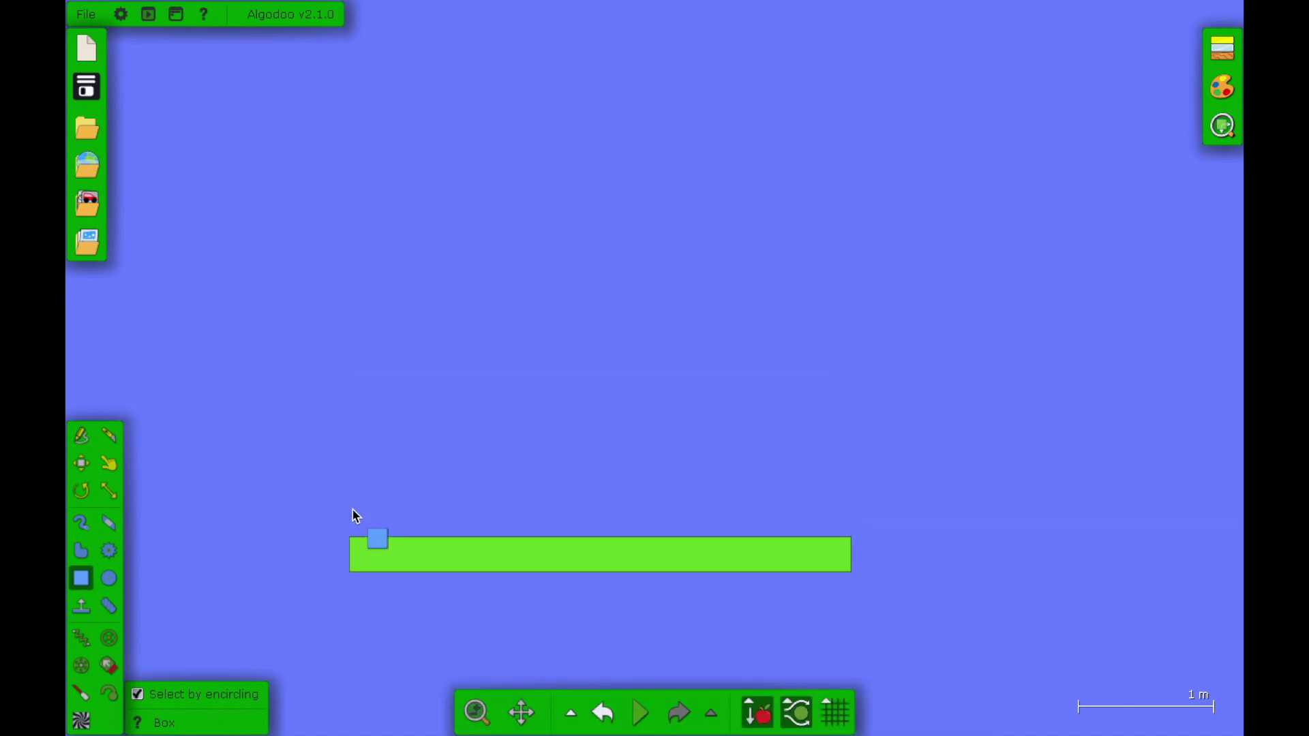
key("ctrl+z")
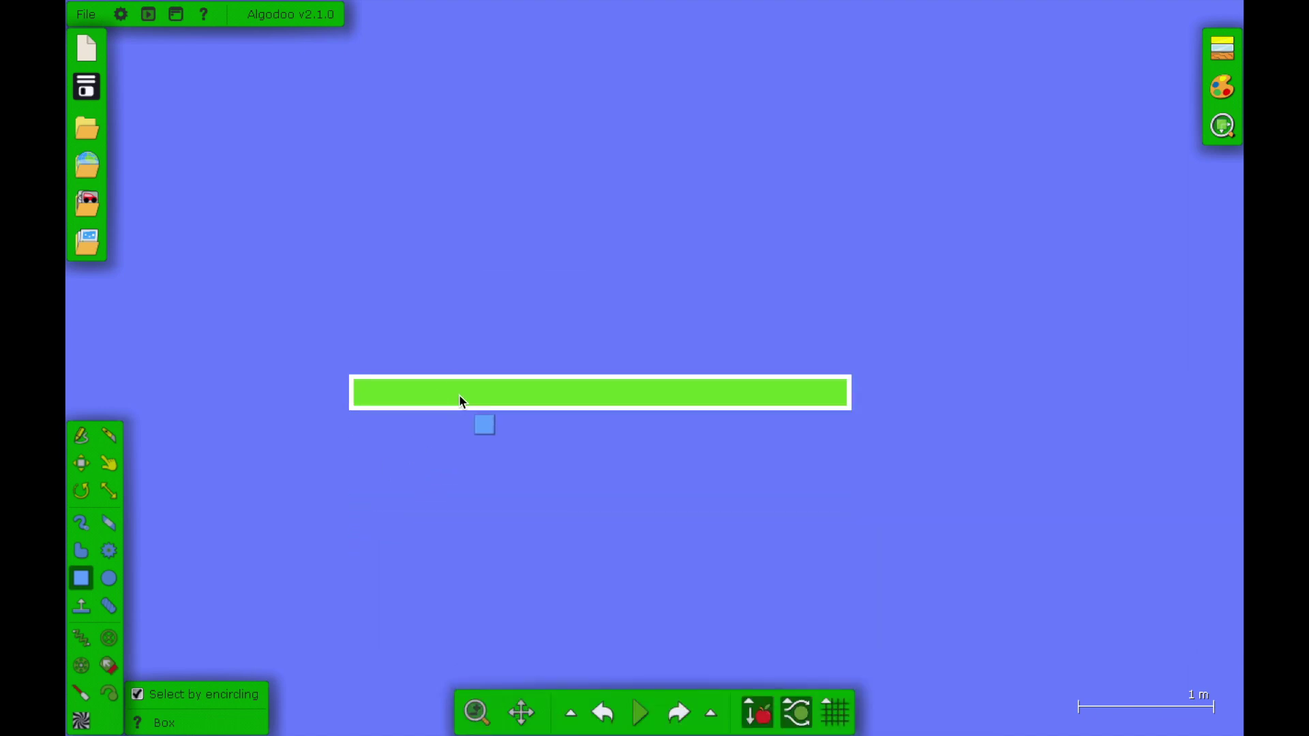
Glue the plank to the background via Geometry actions.
right_click(459, 394)
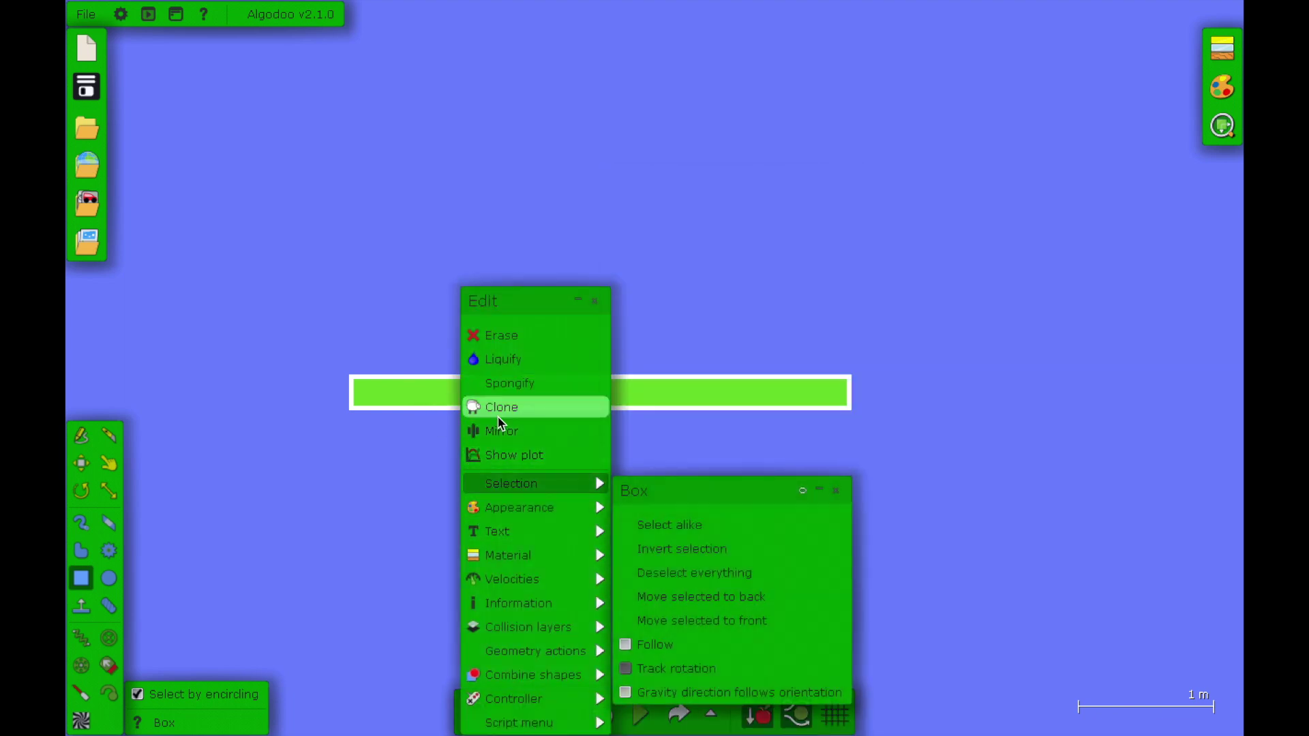
mouse_move(525, 589)
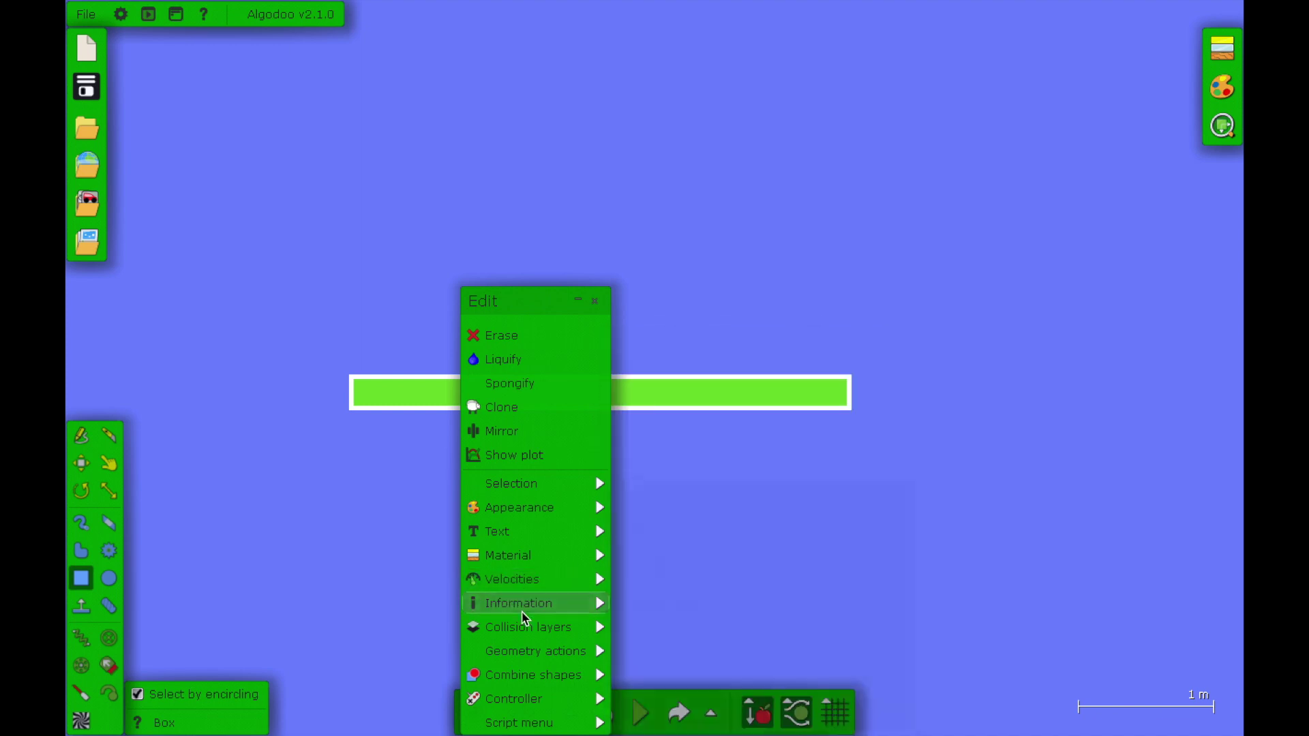
mouse_move(507, 659)
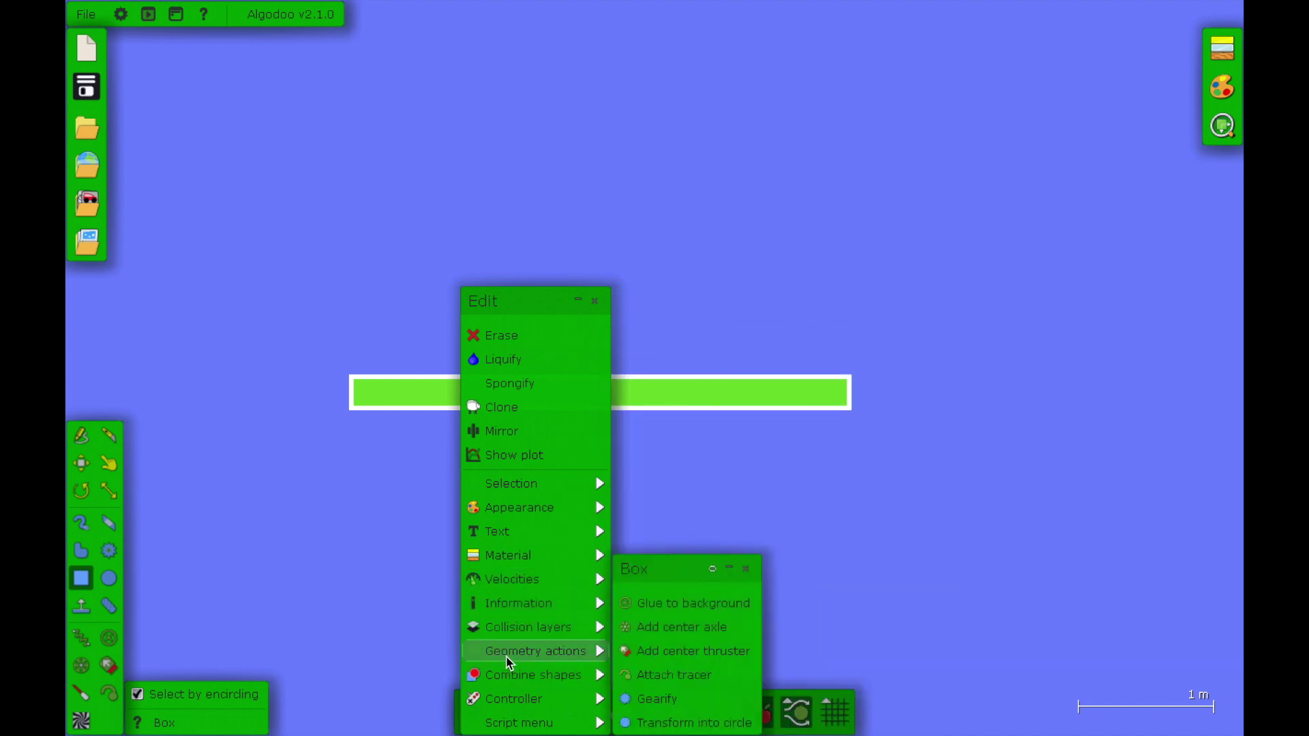
left_click(656, 602)
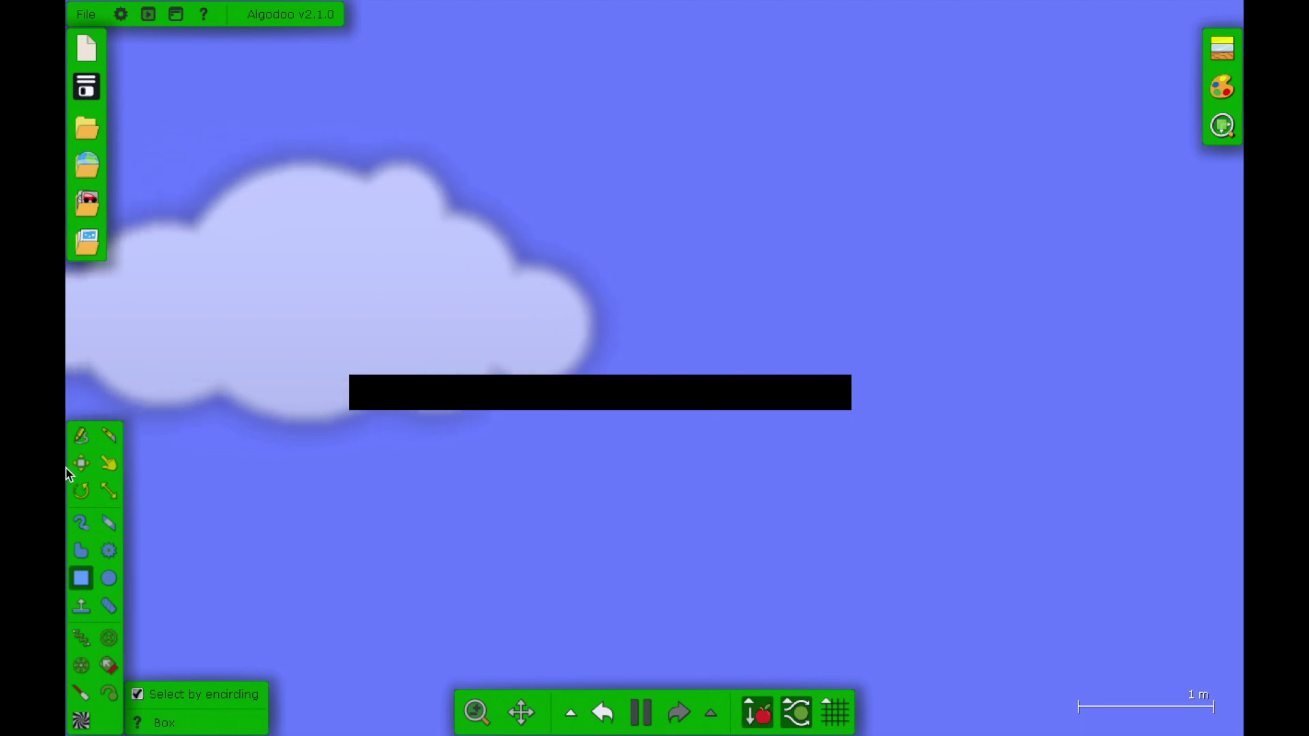
Rotate the plank to about -8.6° by raising its left end.
left_click(80, 490)
mouse_move(357, 403)
left_mouse_down()
mouse_move(356, 380)
mouse_move(341, 452)
mouse_move(365, 403)
mouse_move(531, 388)
mouse_move(482, 354)
mouse_move(395, 336)
mouse_move(346, 418)
mouse_move(362, 380)
left_mouse_up()
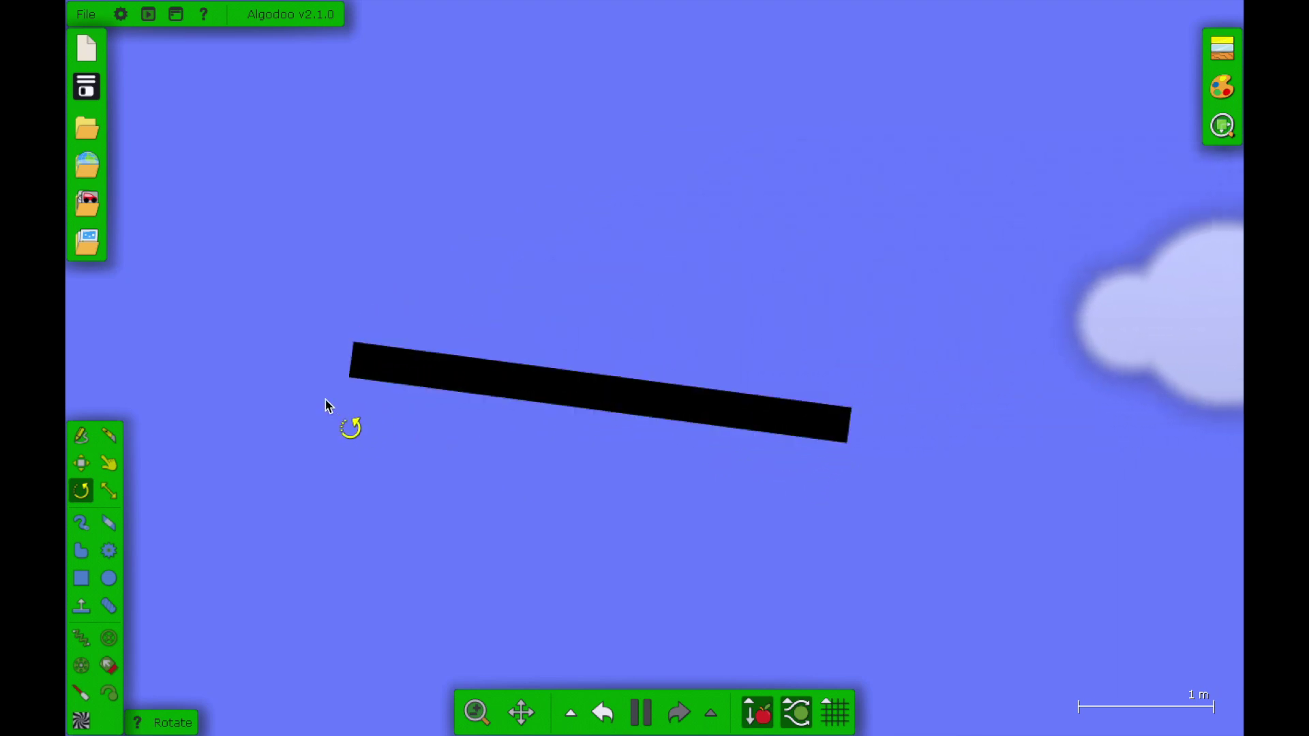
left_click(82, 578)
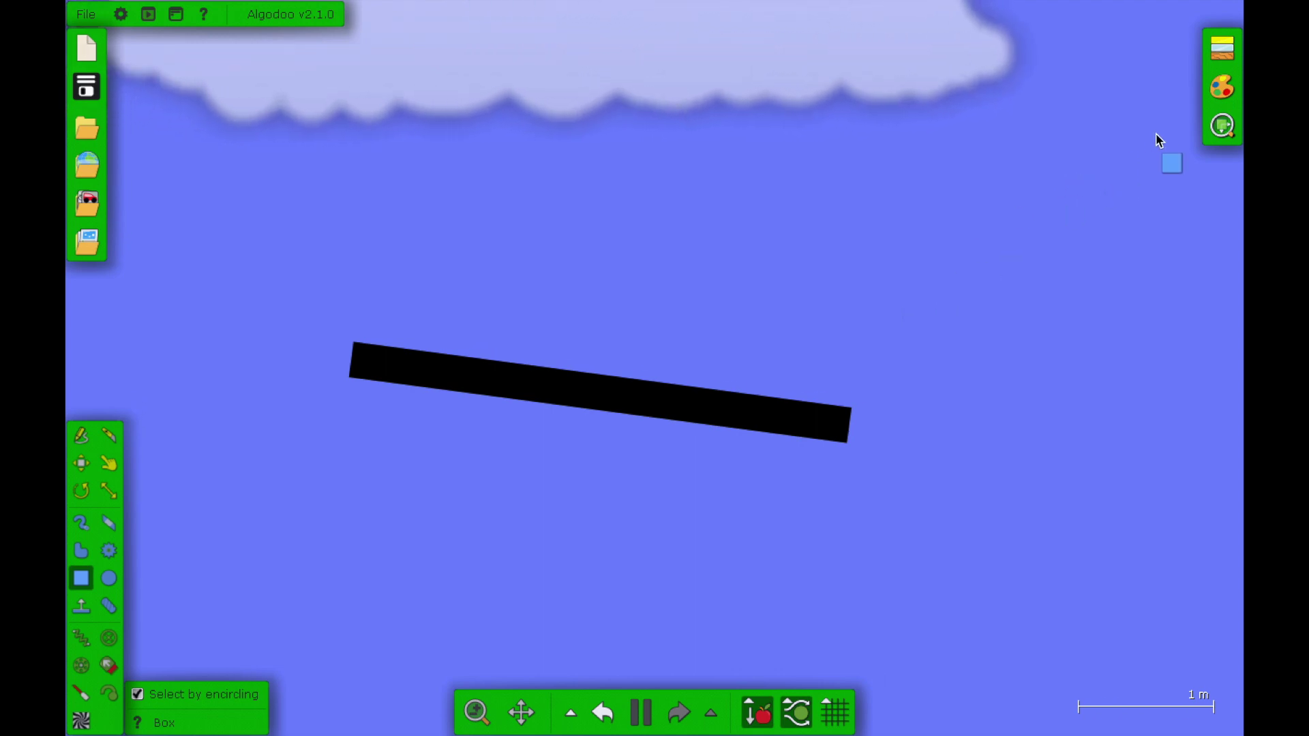
Pick pure black for new objects and draw four test boxes above the plank.
left_click(1221, 87)
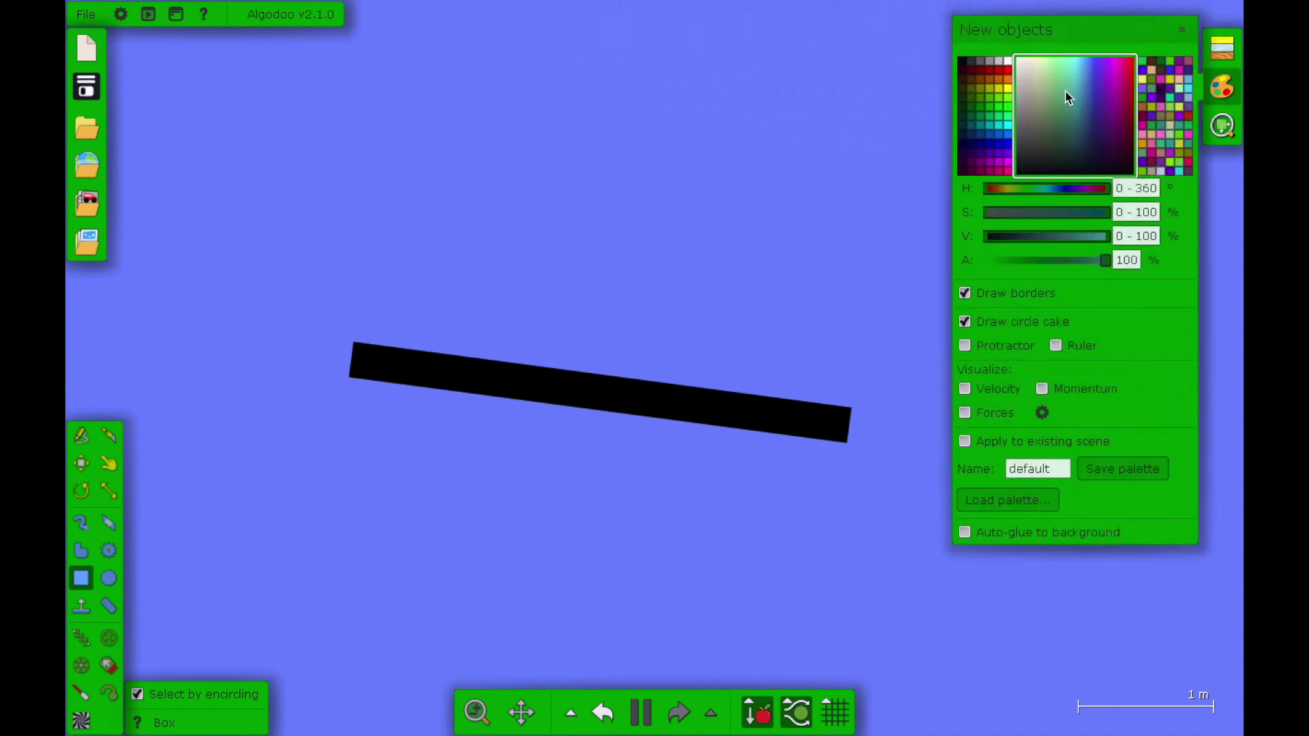
left_click(962, 60)
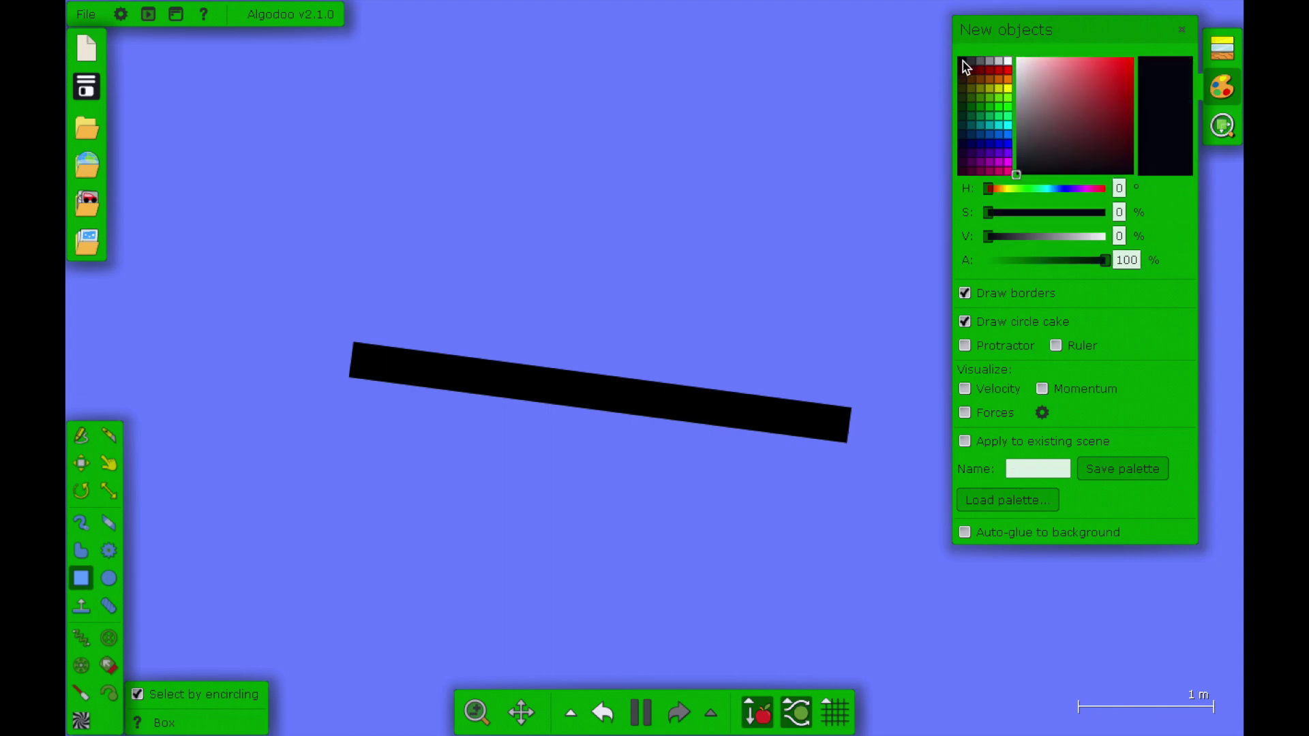
left_click_drag(806, 122, 752, 277)
left_click_drag(730, 107, 694, 246)
left_click_drag(572, 130, 525, 309)
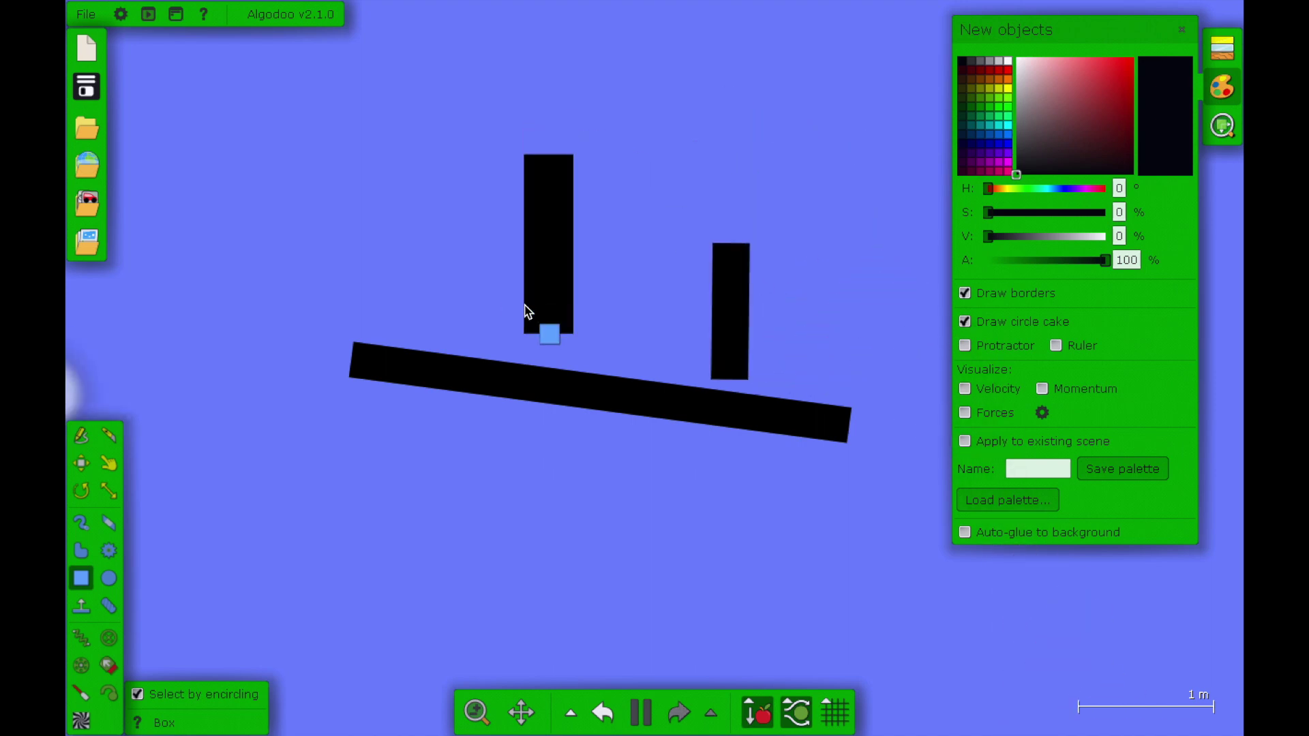
left_click_drag(502, 112, 412, 233)
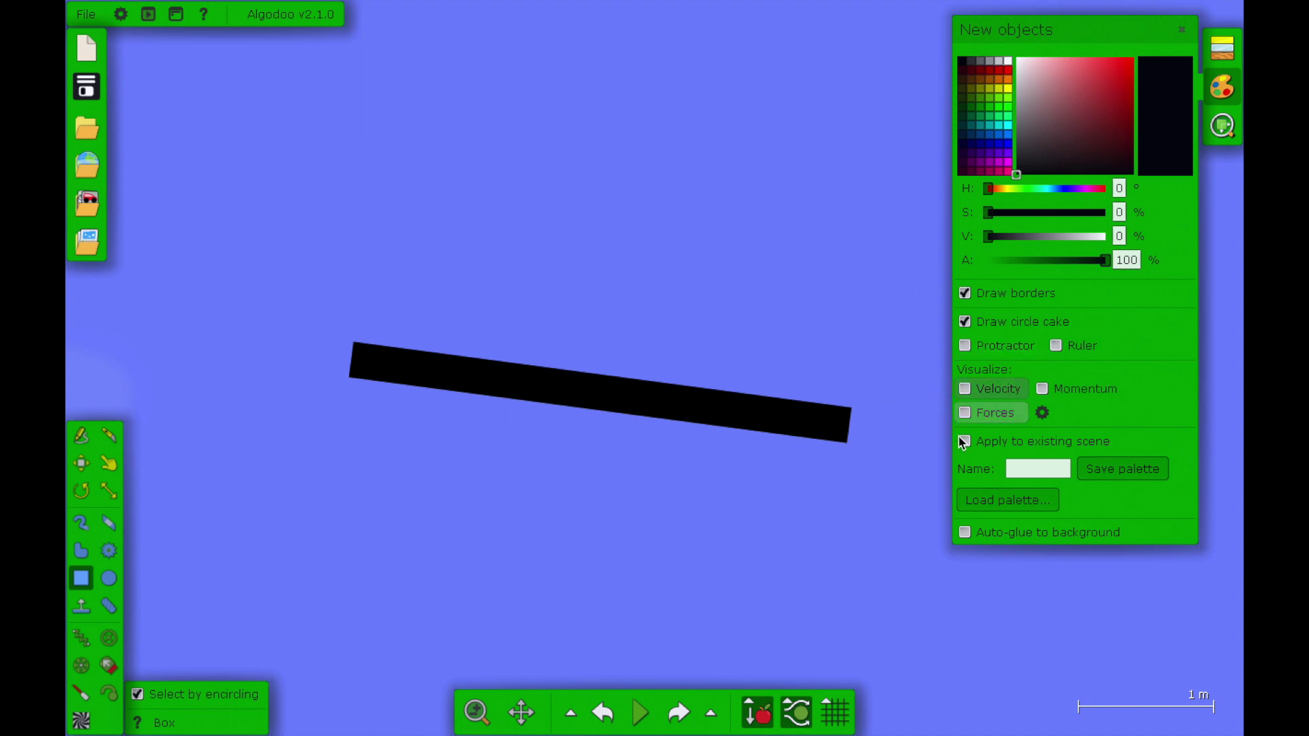
Enable Auto-glue, undo some trial boxes, then draw a 0.29 × 0.72 m upright block at the plank's right end.
left_click(965, 533)
left_click_drag(757, 203, 743, 287)
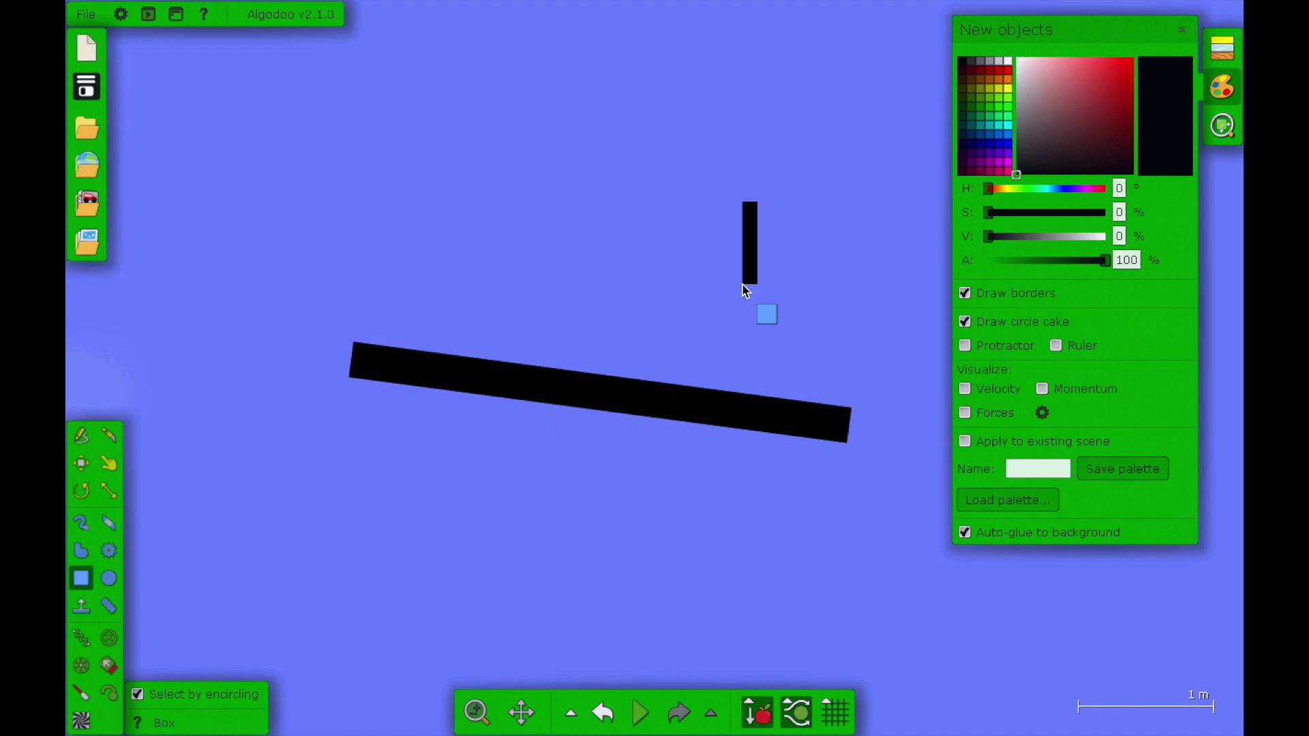
key("space")
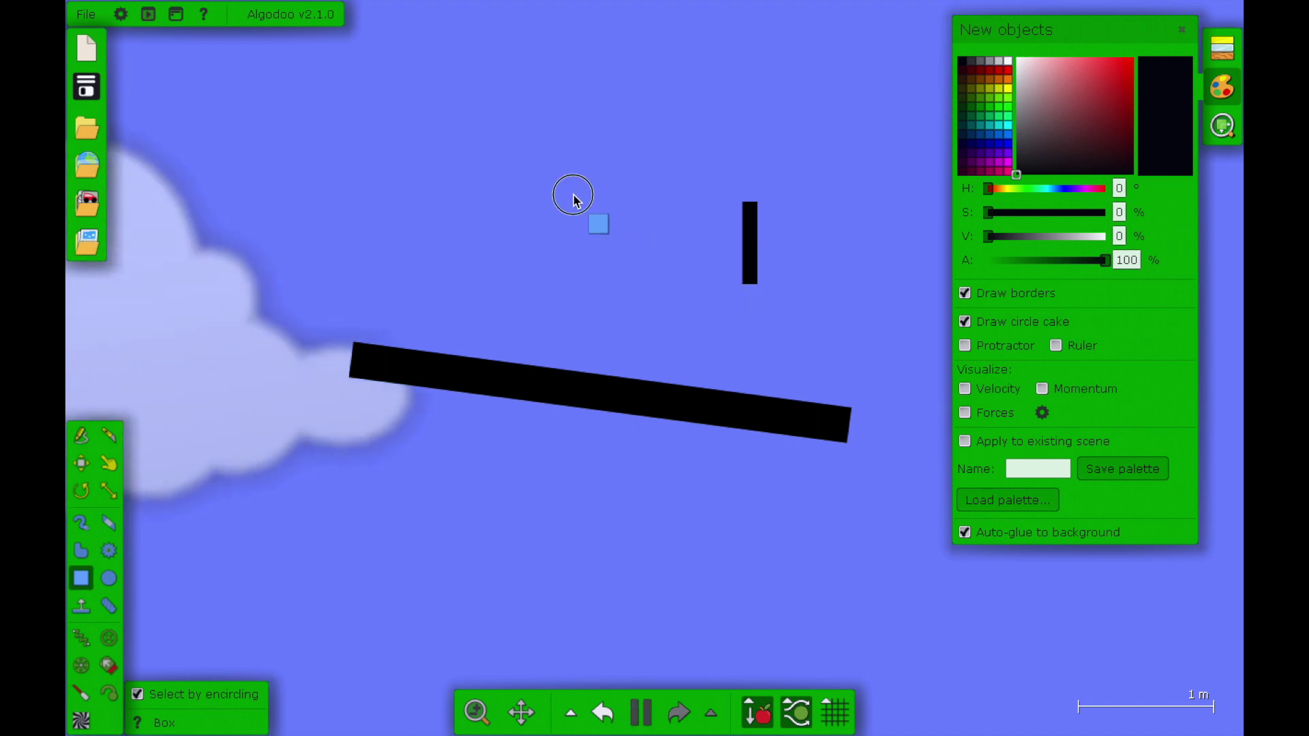
left_click_drag(573, 196, 310, 308)
left_click_drag(808, 158, 425, 332)
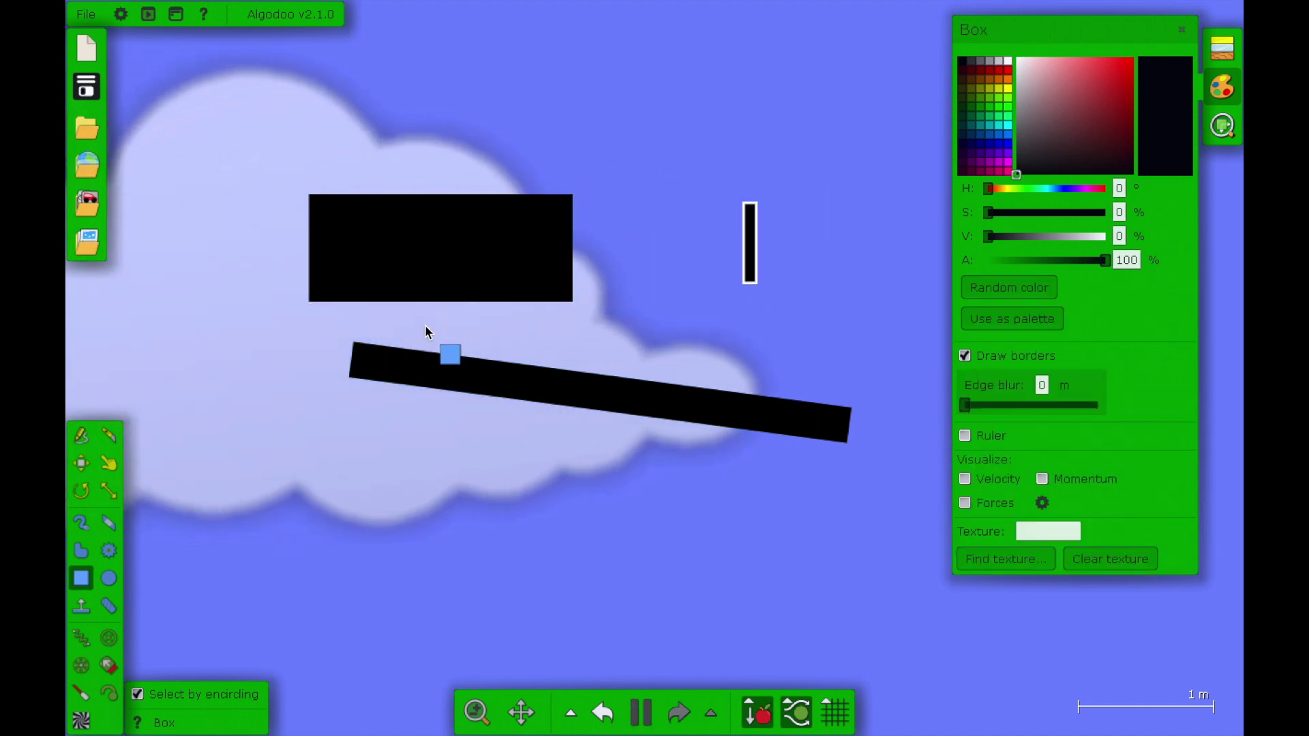
key("ctrl+z")
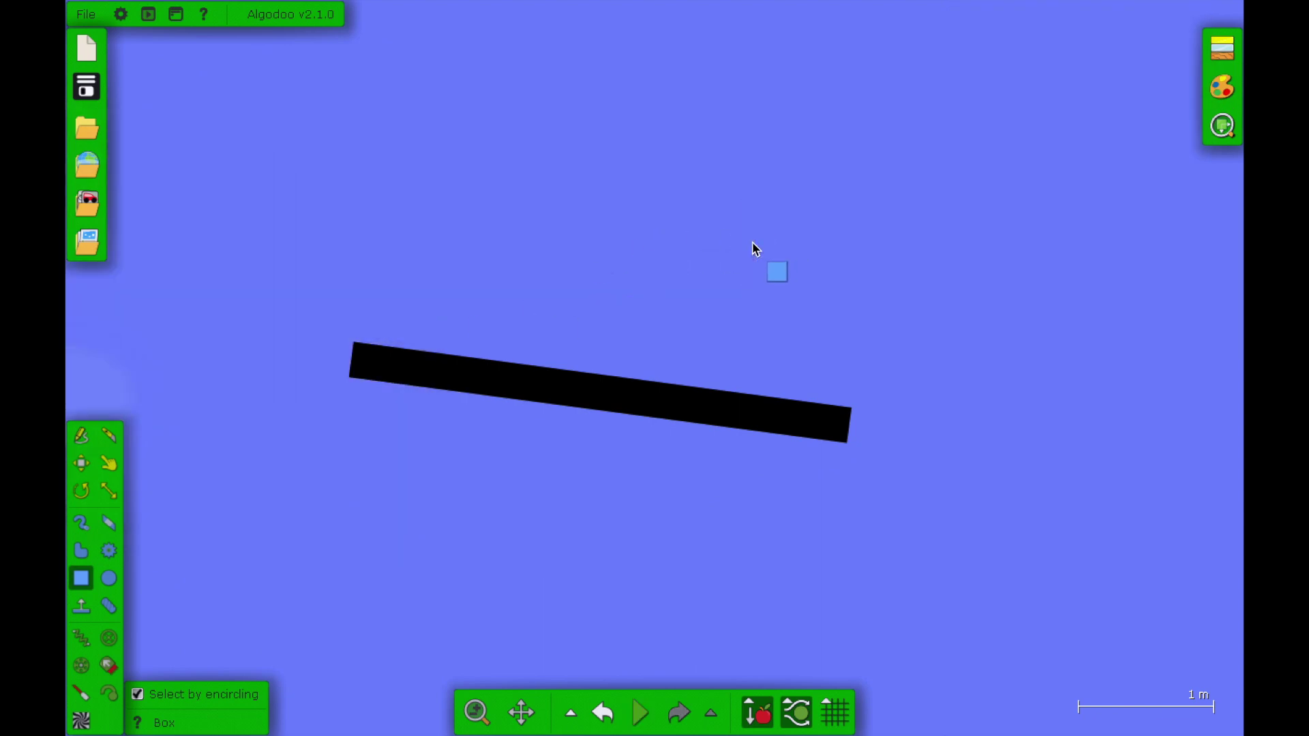
left_click_drag(856, 334, 816, 443)
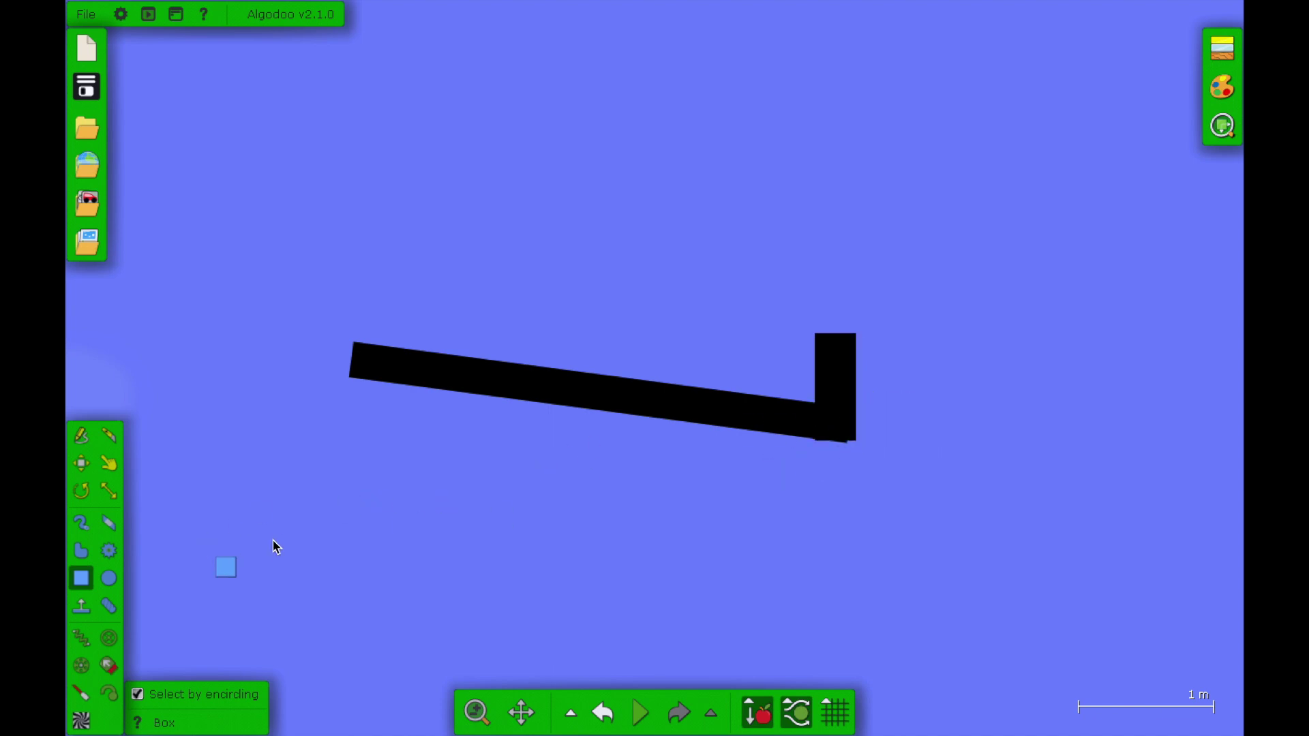
Scale the upright black block down into a thin wall.
scroll(843, 409, "up", 5)
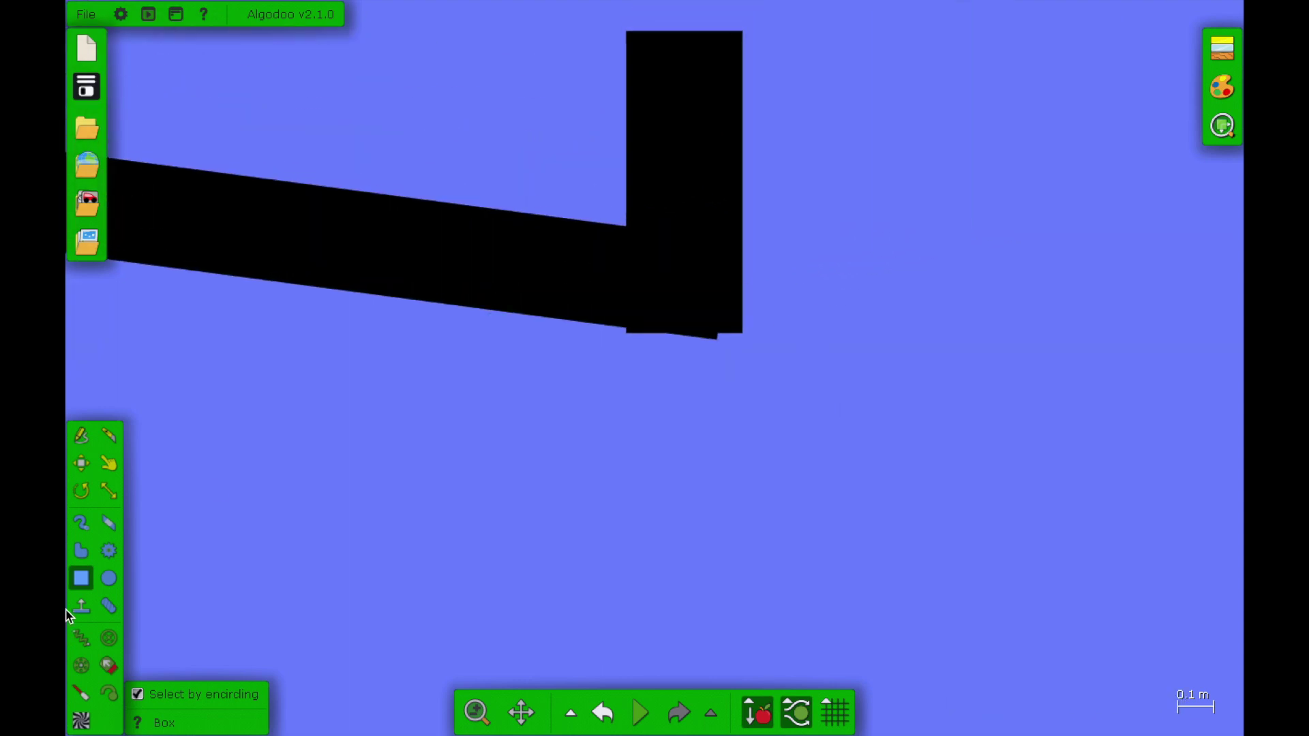
left_click(109, 492)
left_click(660, 181)
left_click_drag(626, 182, 715, 182)
Run the simulation, delete the coloured marbles, and glance at the Components library.
left_click(81, 463)
scroll(531, 129, "down", 3)
key("space")
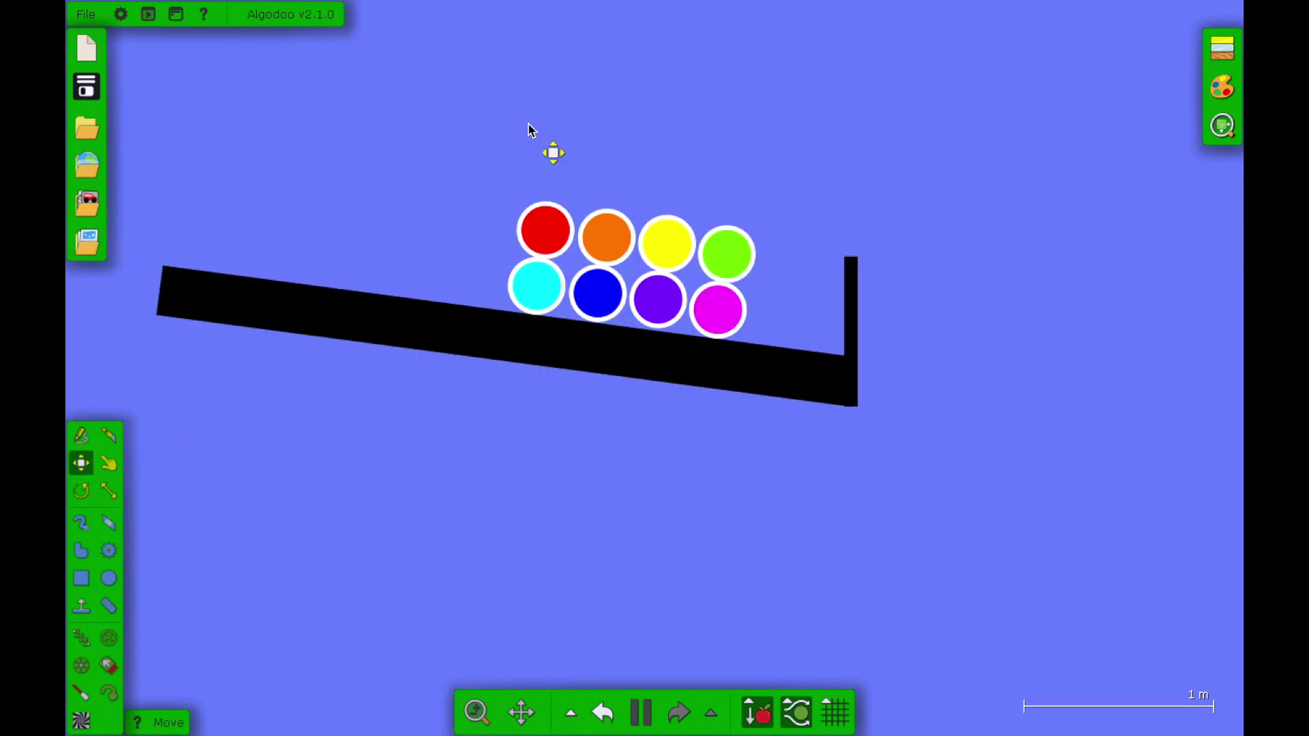
key("Delete")
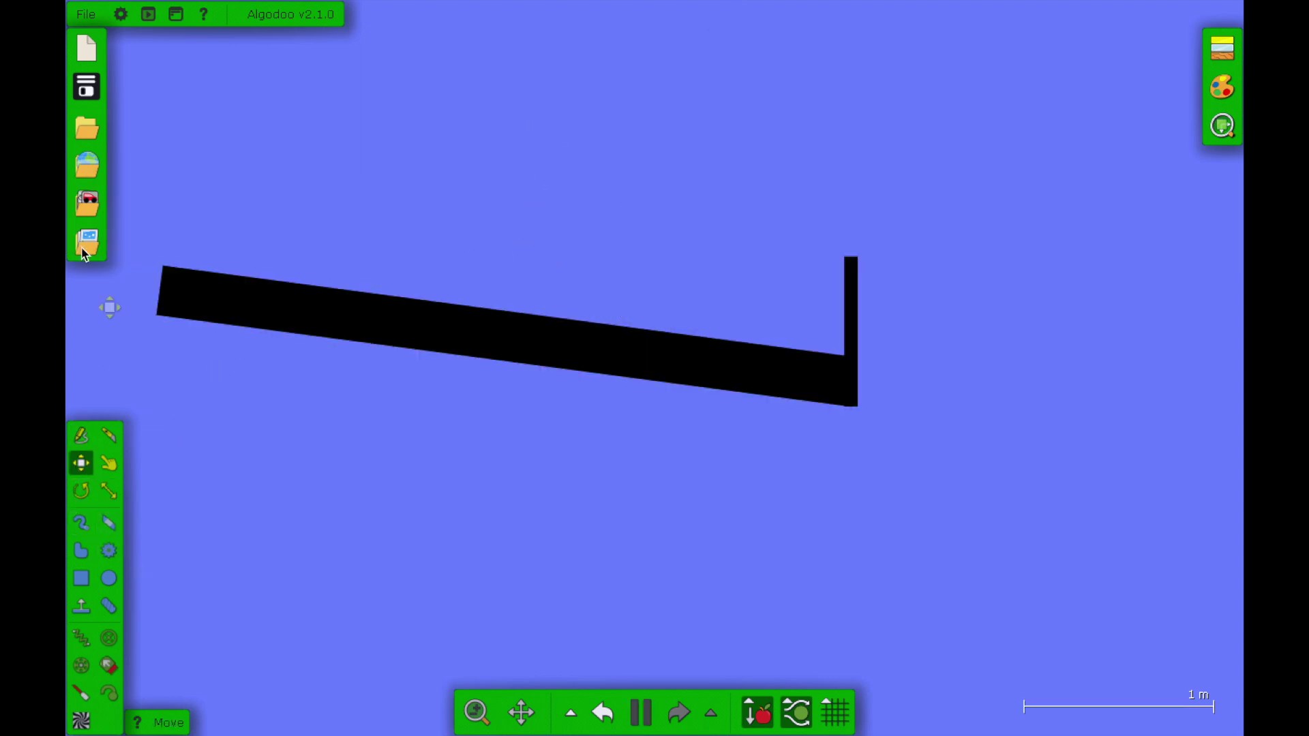
left_click(93, 209)
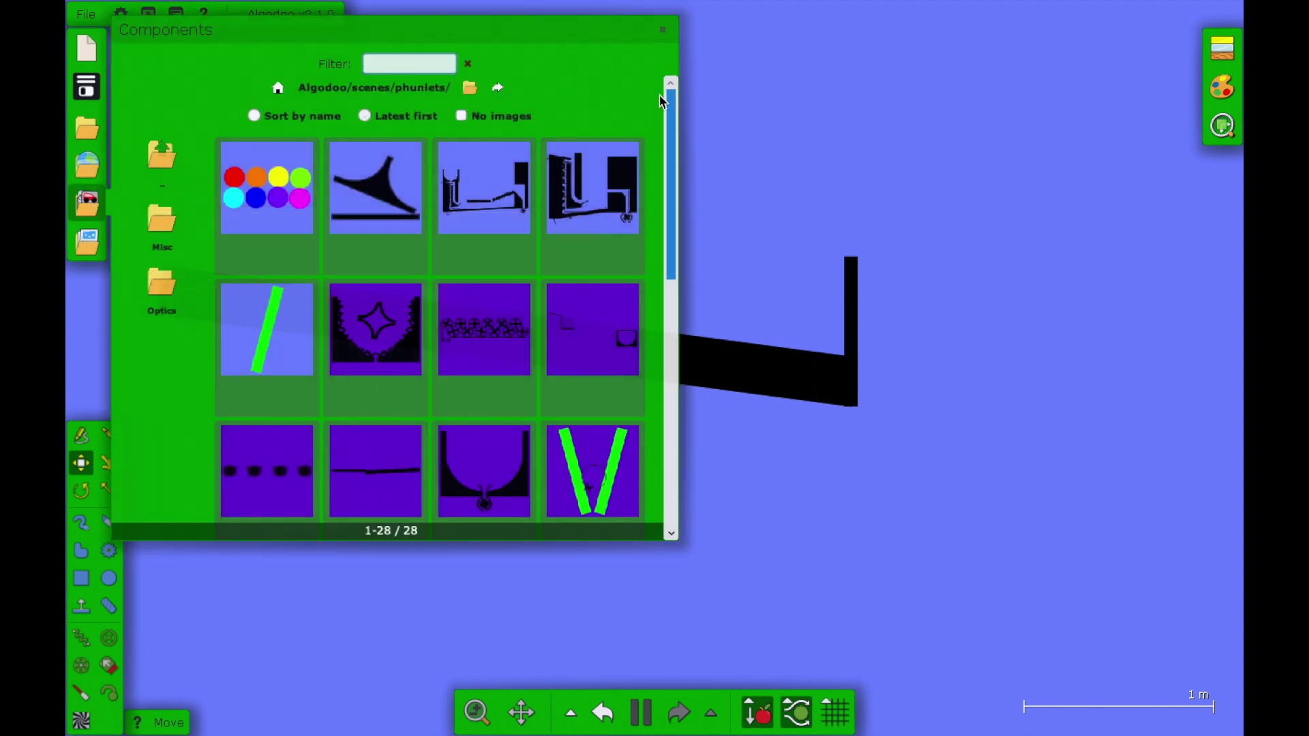
left_click(661, 30)
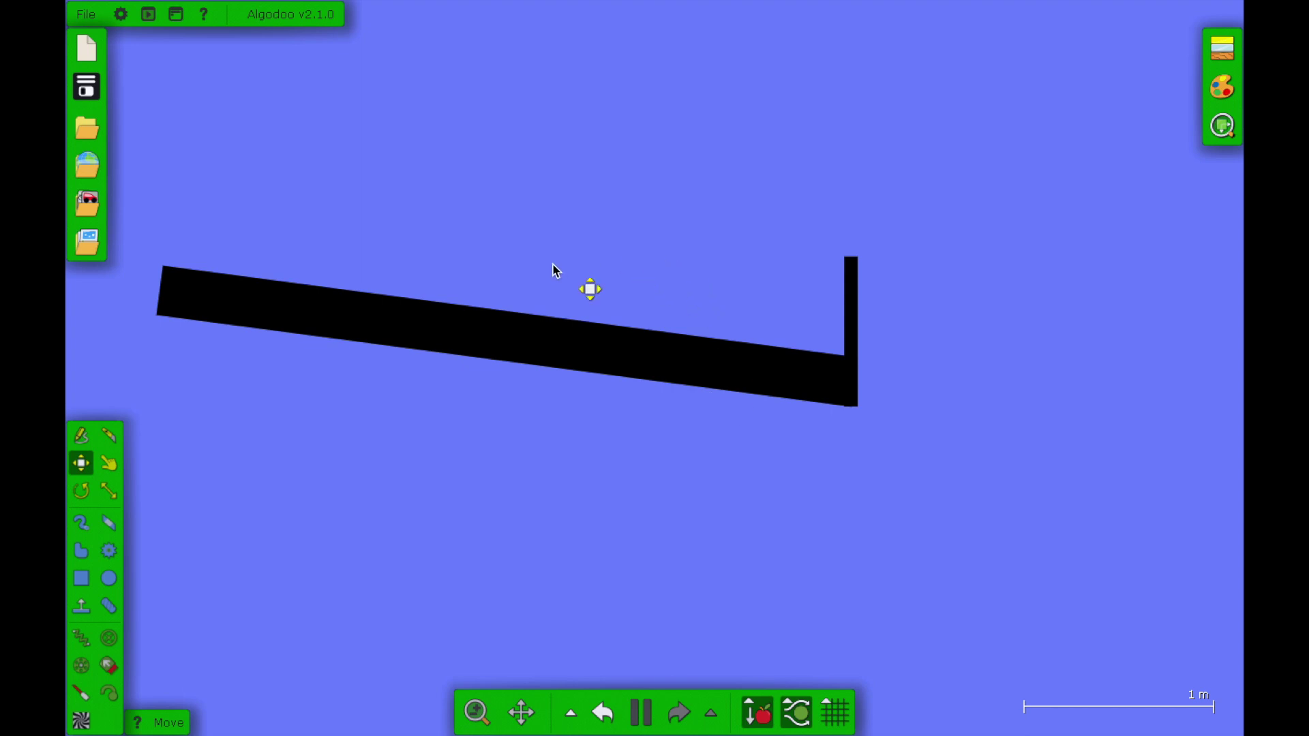
Box-select the whole ramp and delete it.
left_click_drag(1008, 248, 122, 366)
left_click_drag(965, 198, 66, 404)
key("Delete")
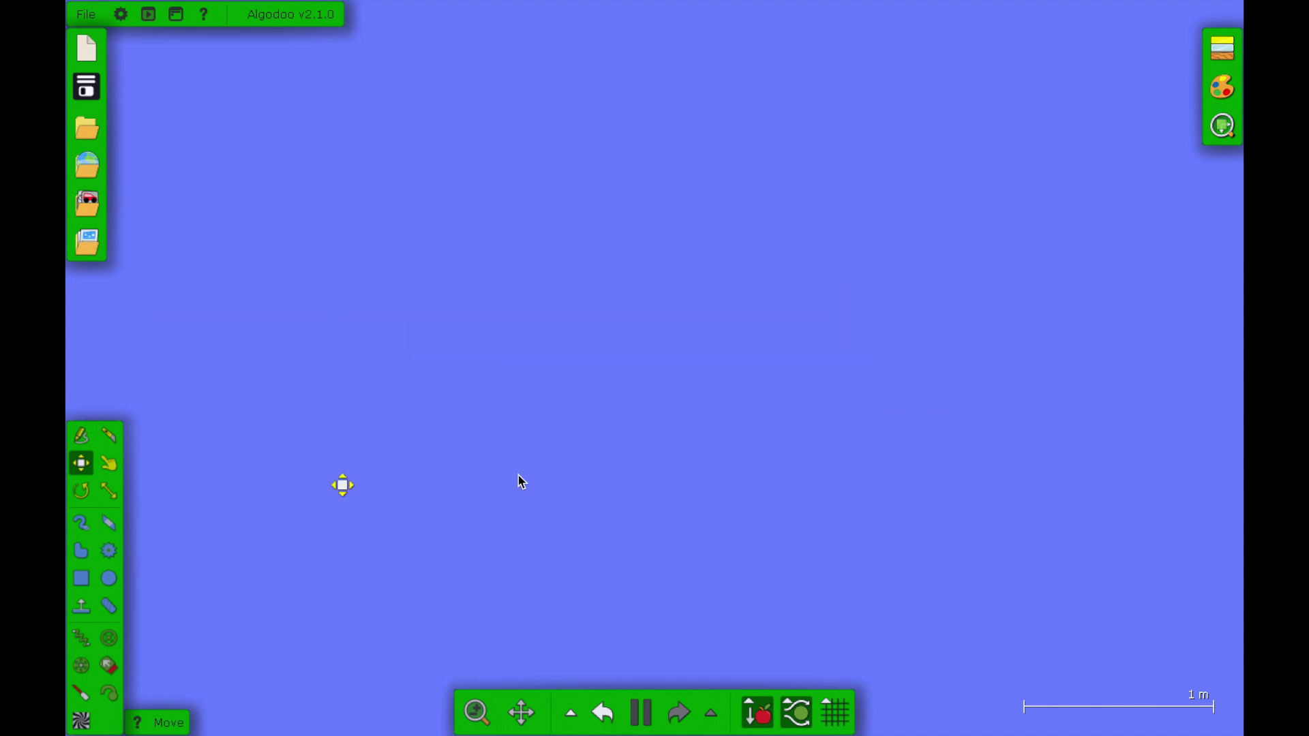
scroll(603, 565, "down", 3)
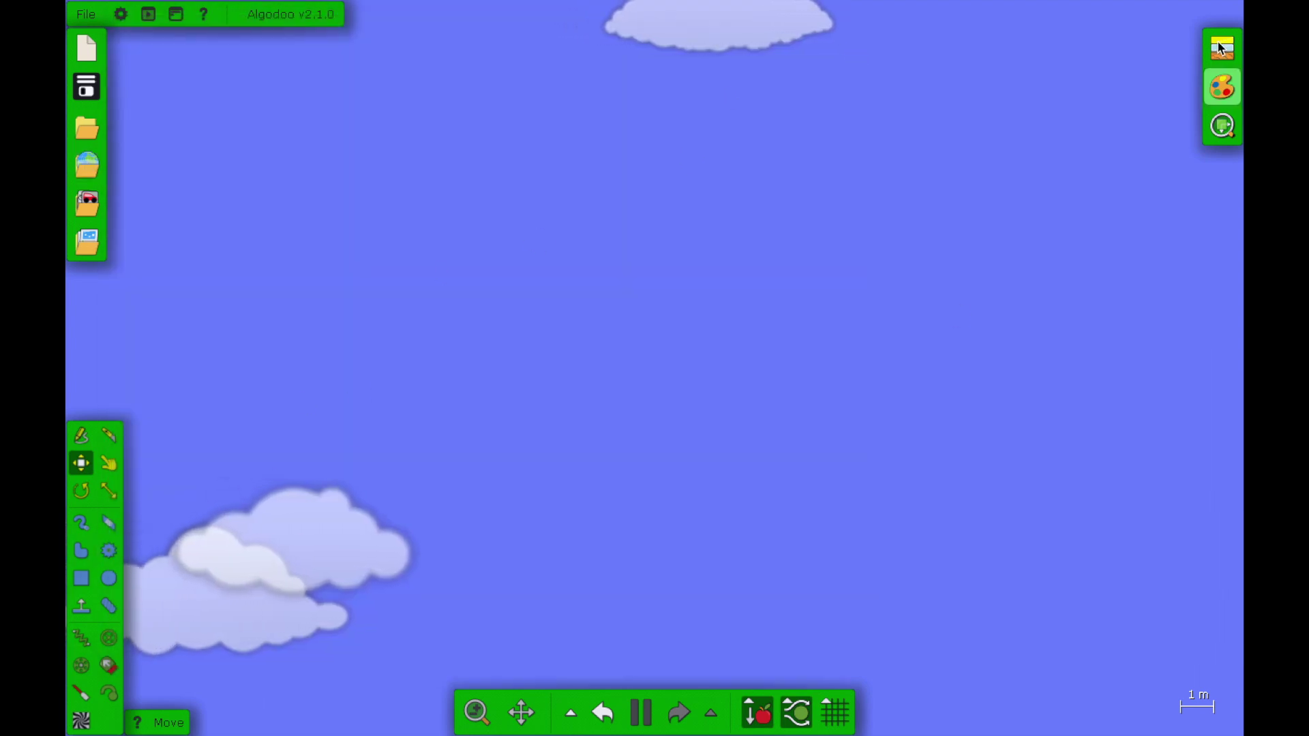
Turn off Auto-glue, drop in coloured marbles, draw a long black box beneath, then delete the marbles.
left_click(1221, 87)
left_click(964, 533)
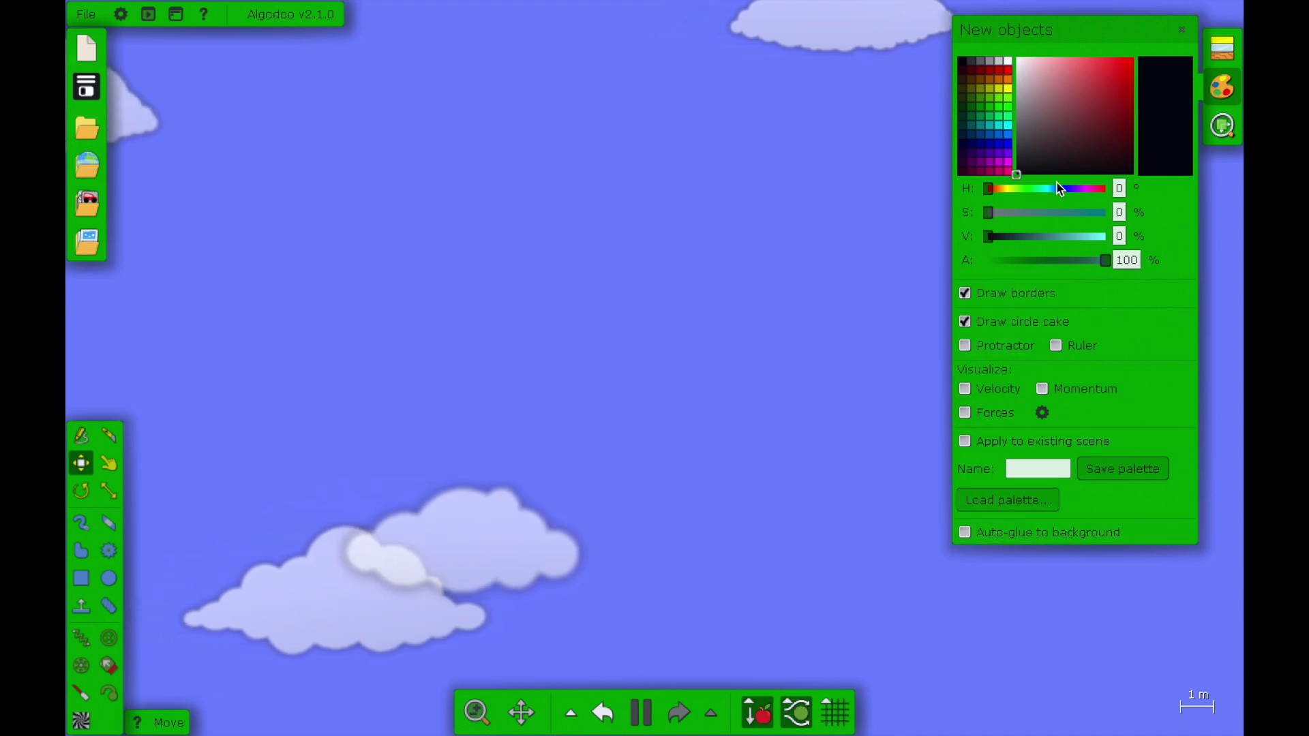
left_click(82, 239)
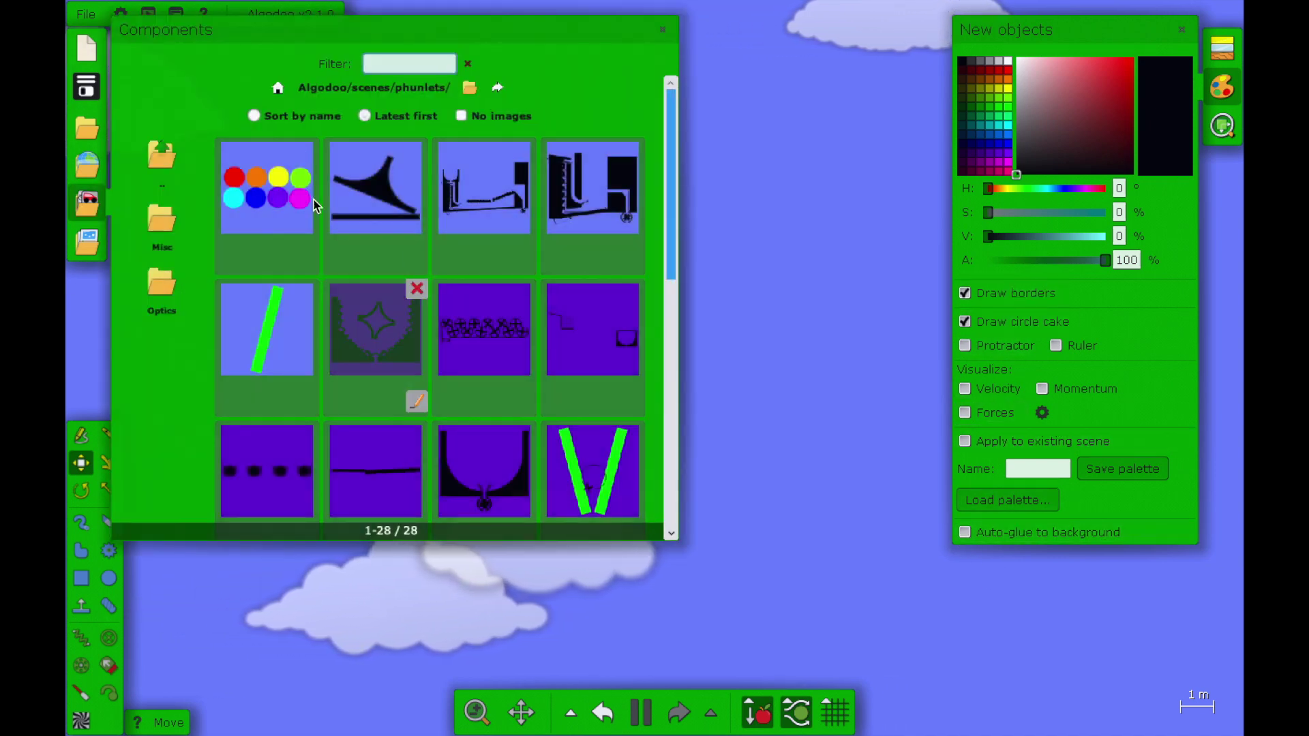
left_click(284, 211)
key("space")
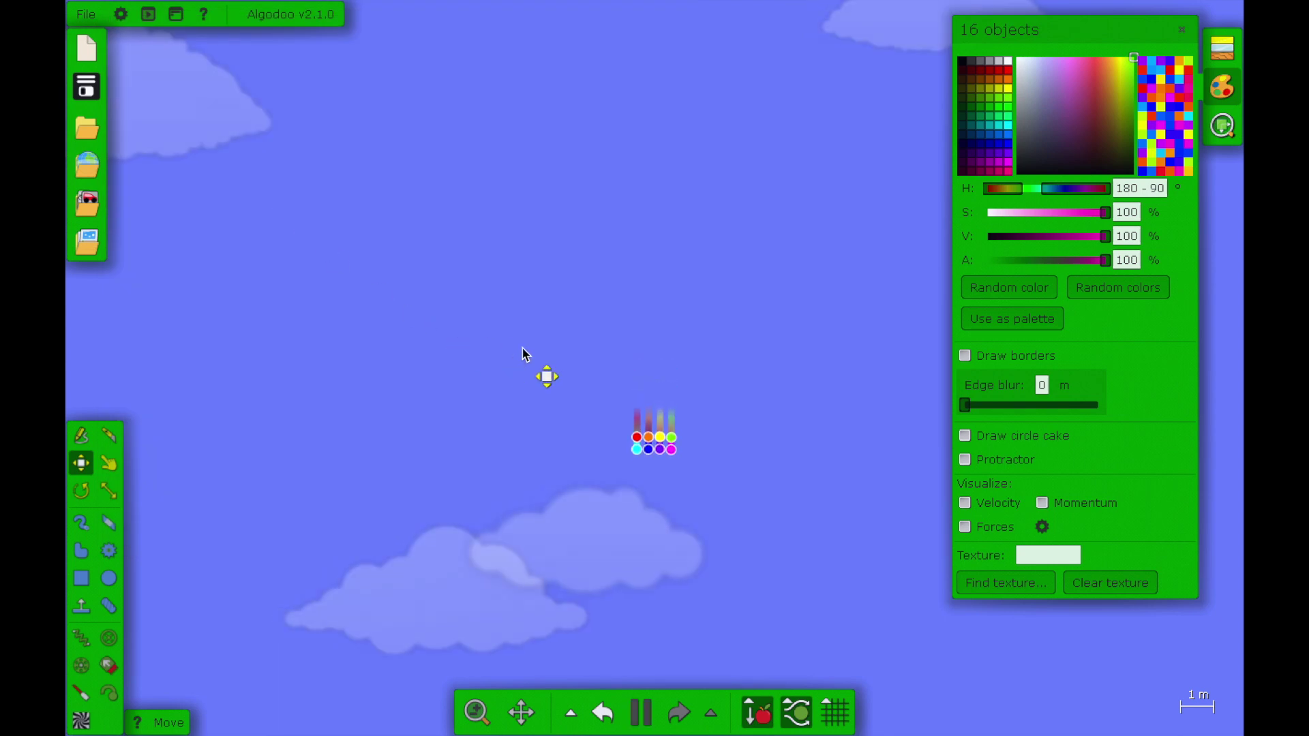
key("b")
left_click_drag(790, 676, 176, 549)
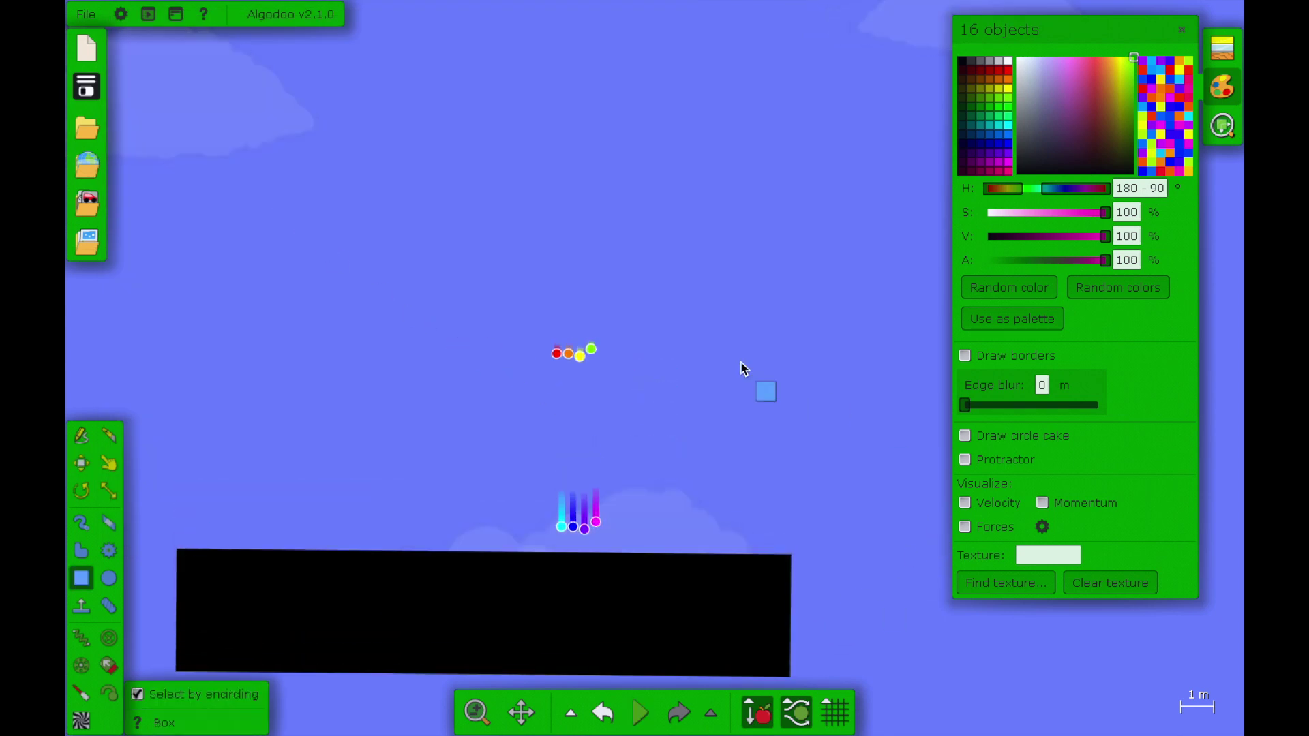
key("Delete")
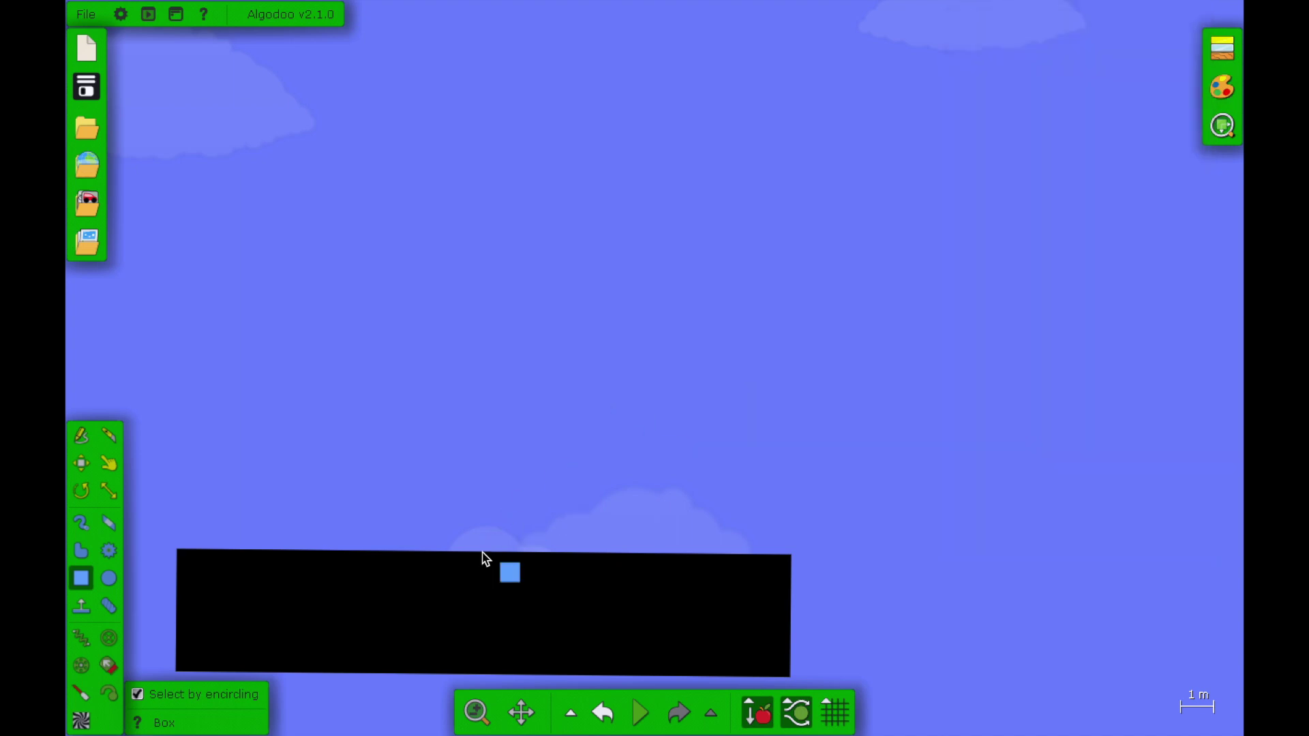
Replace the long box with a 21.95 m × 11.5 m black box and bring up its colour panel.
key("Delete")
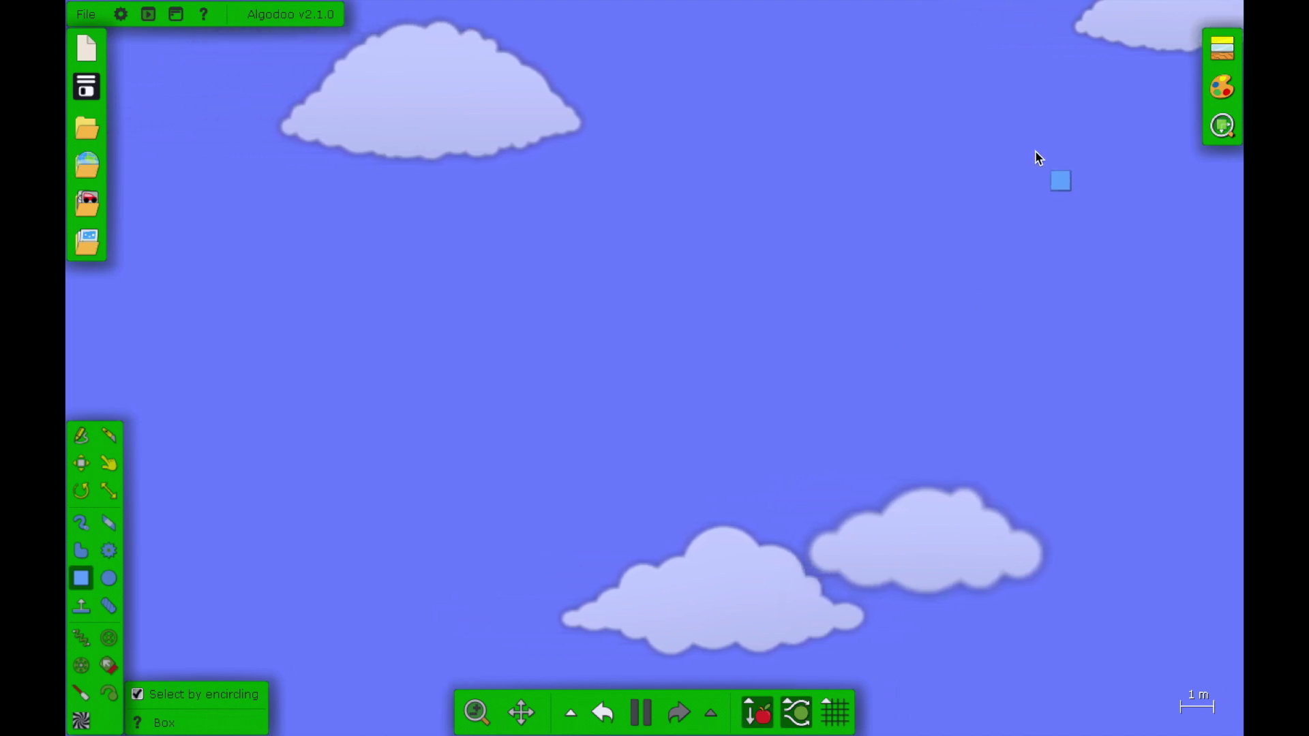
left_click_drag(1035, 151, 234, 577)
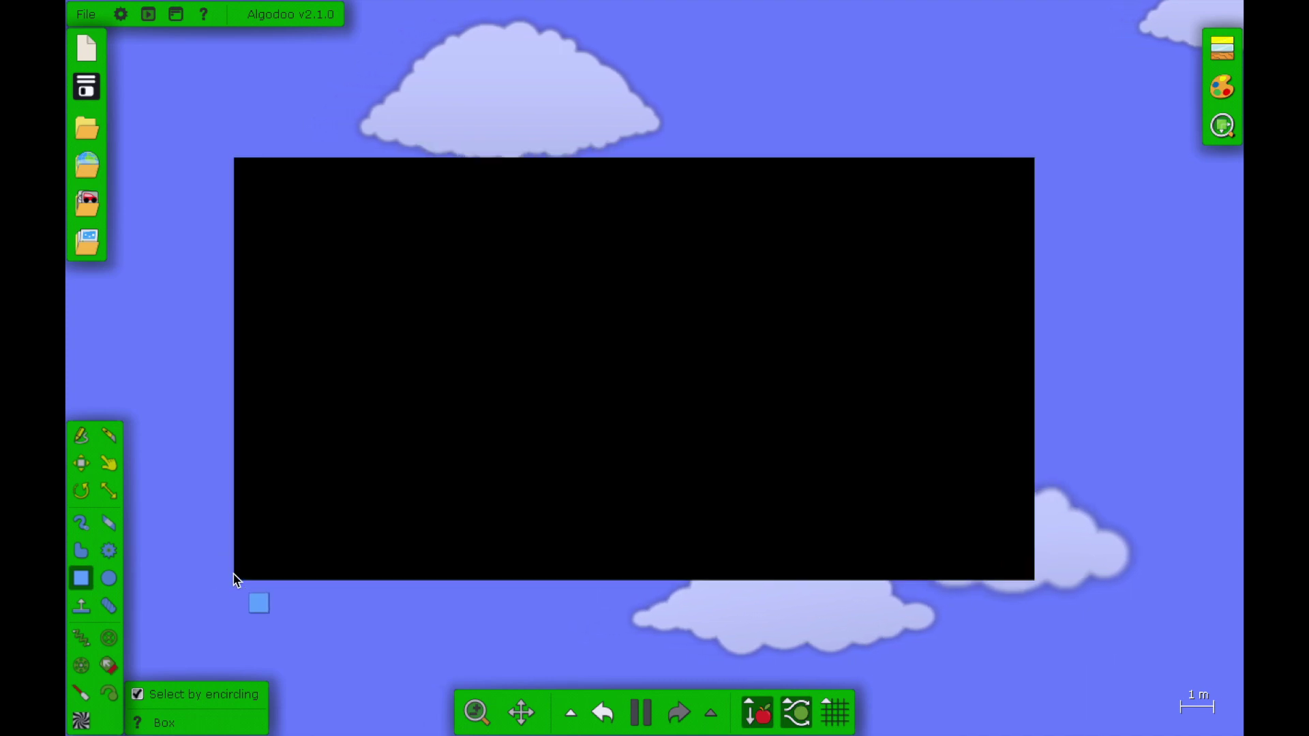
key("space")
right_click(404, 338)
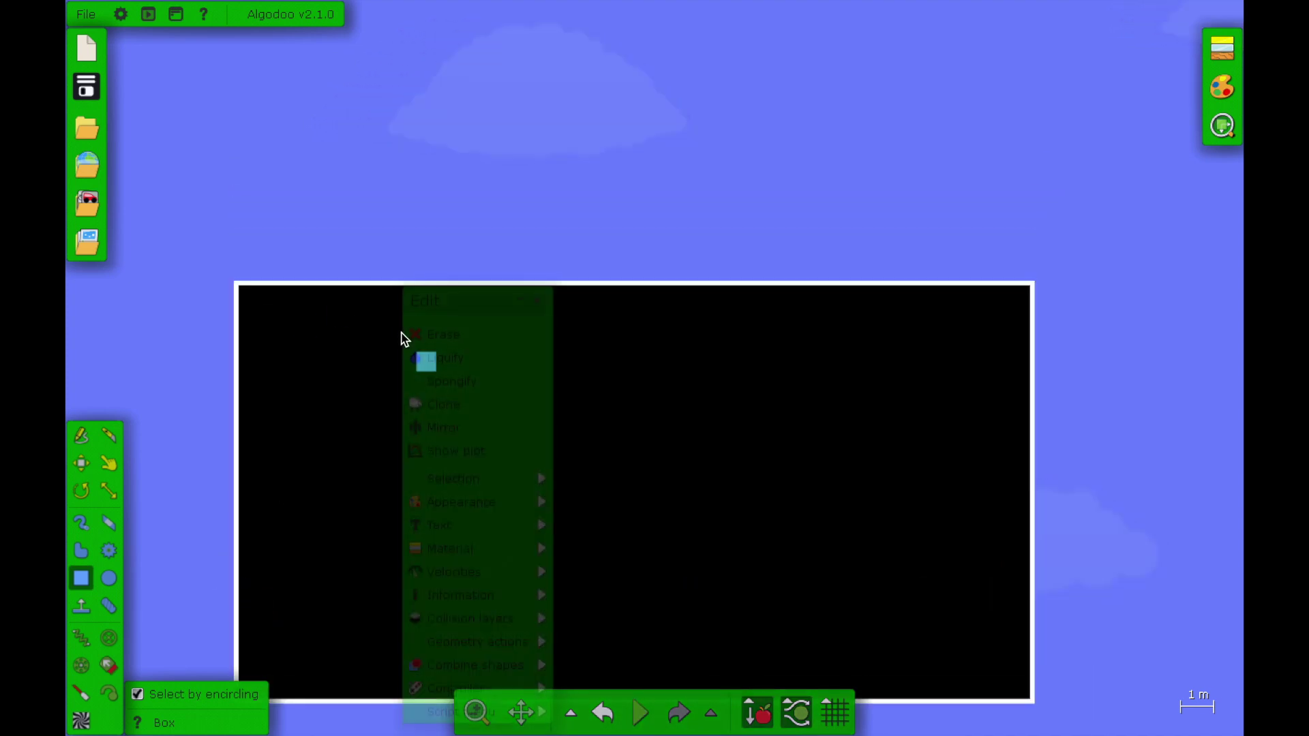
mouse_move(460, 661)
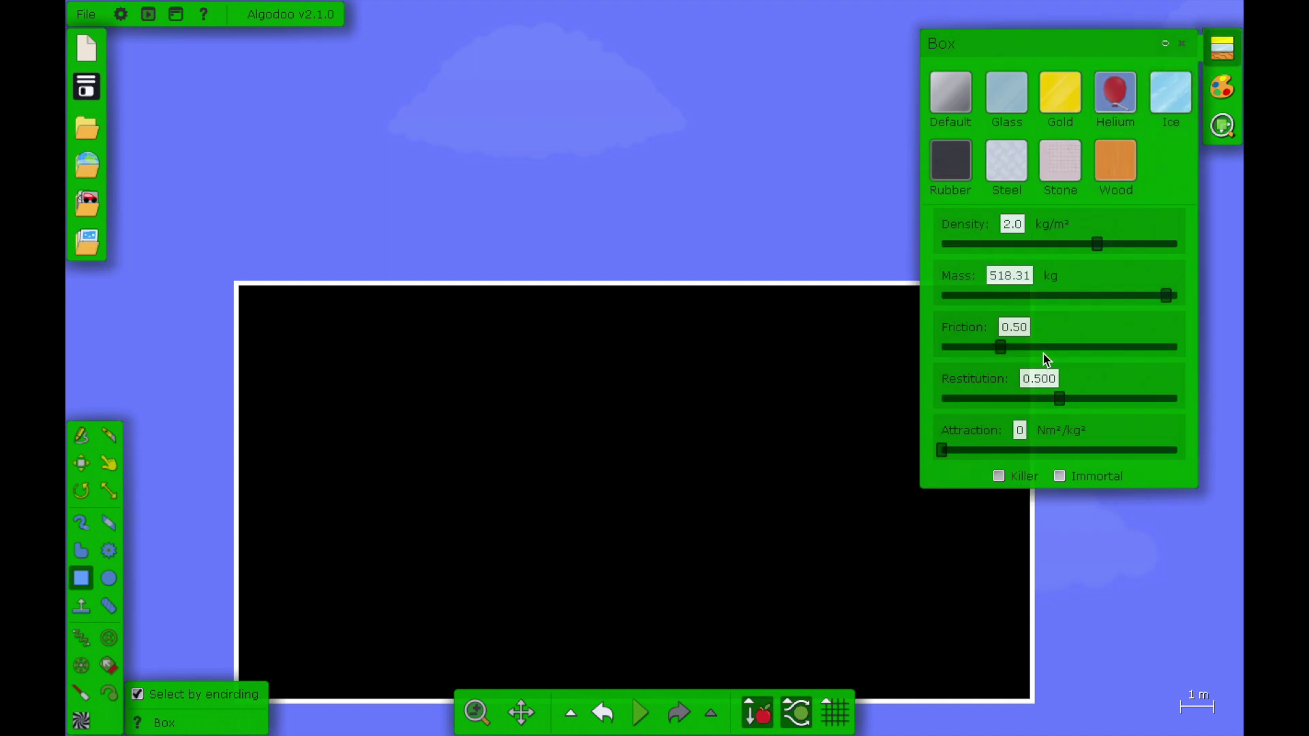
mouse_move(1222, 87)
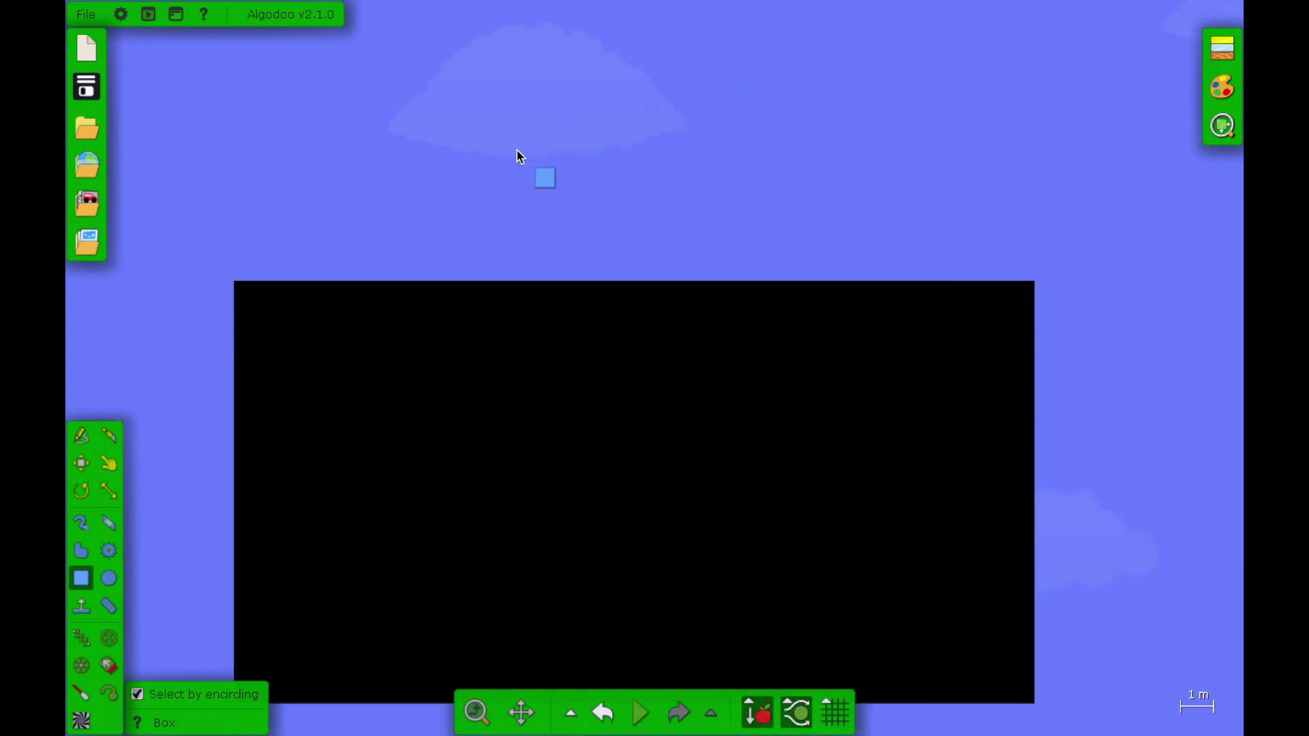
Draw a large circle, try positioning it over the box, then delete it.
scroll(607, 355, "down", 3)
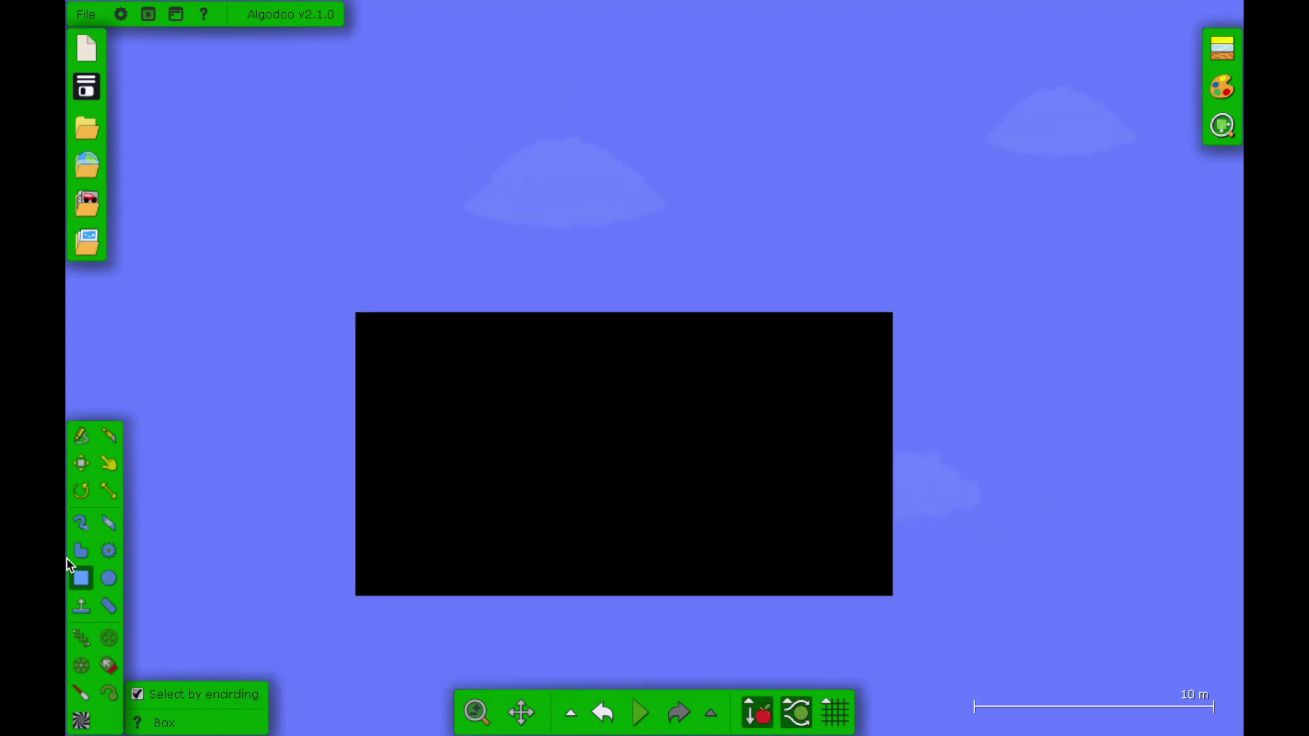
left_click(108, 578)
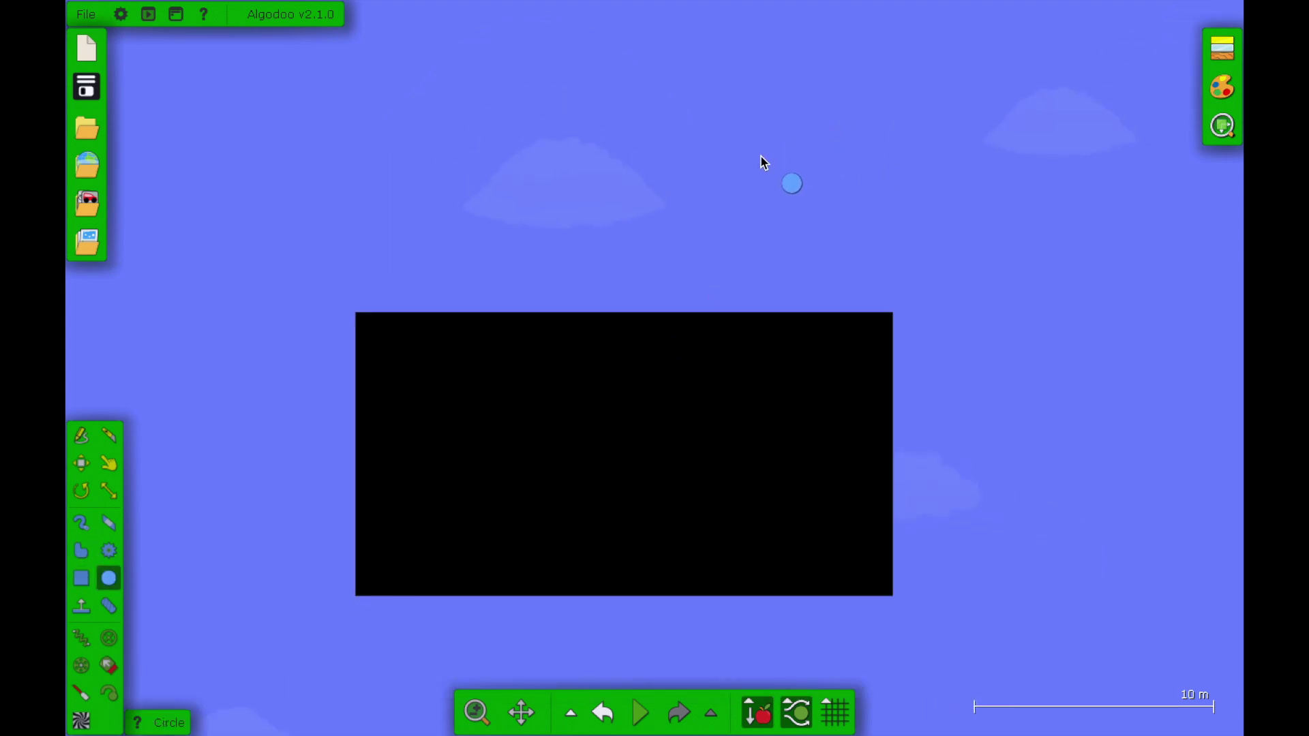
left_click_drag(710, 177, 578, 325)
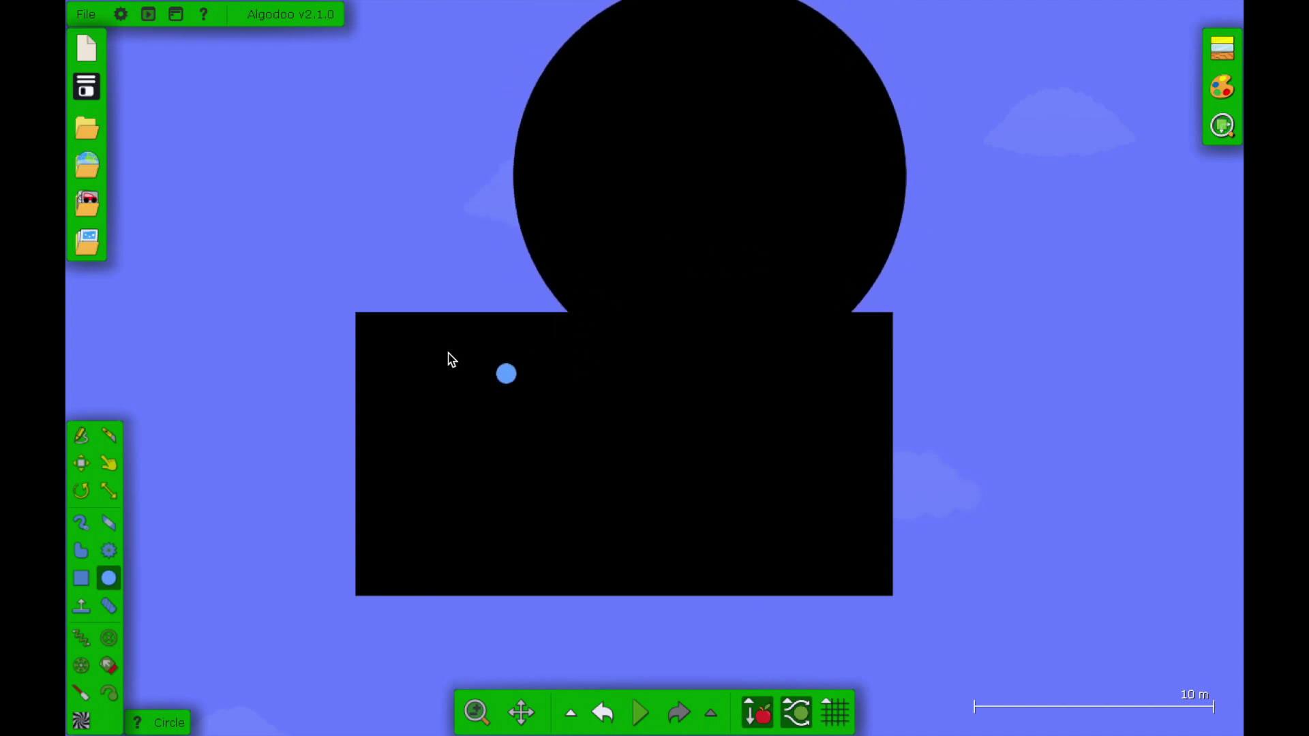
left_click(81, 464)
left_click_drag(704, 254, 622, 461)
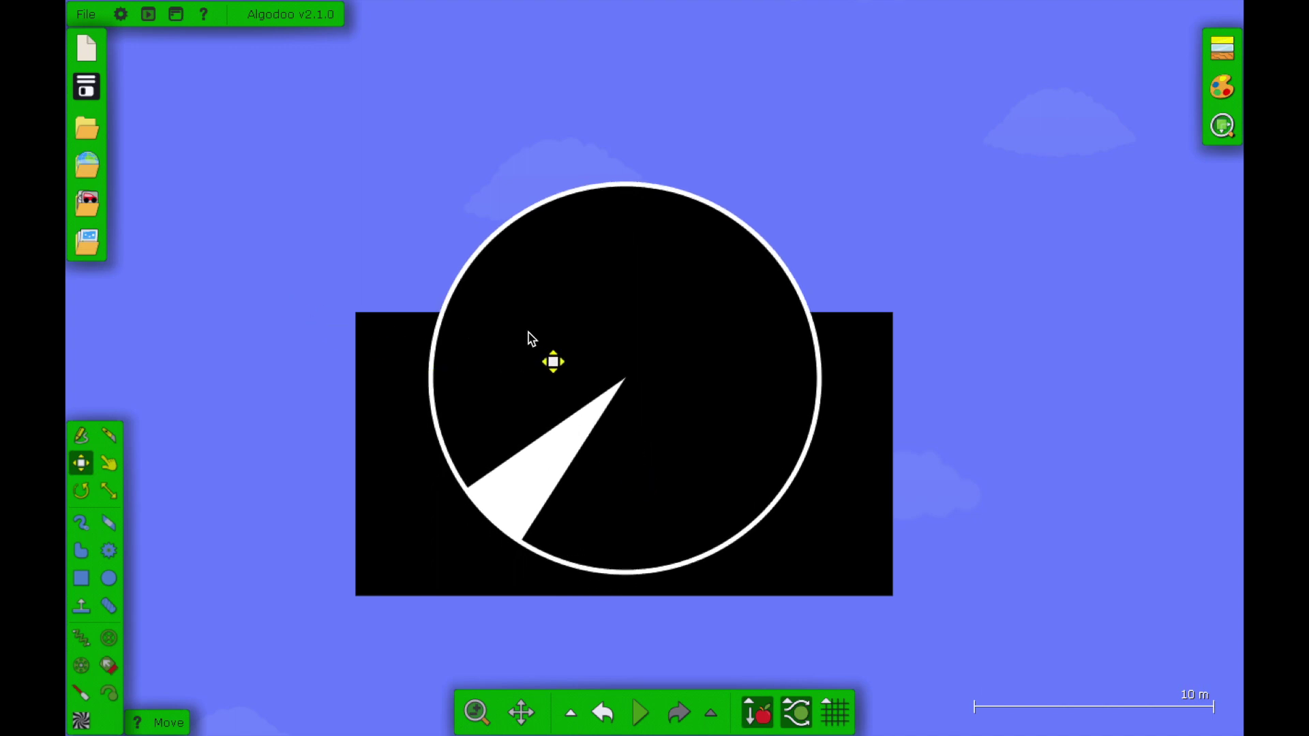
left_click_drag(606, 399, 611, 366)
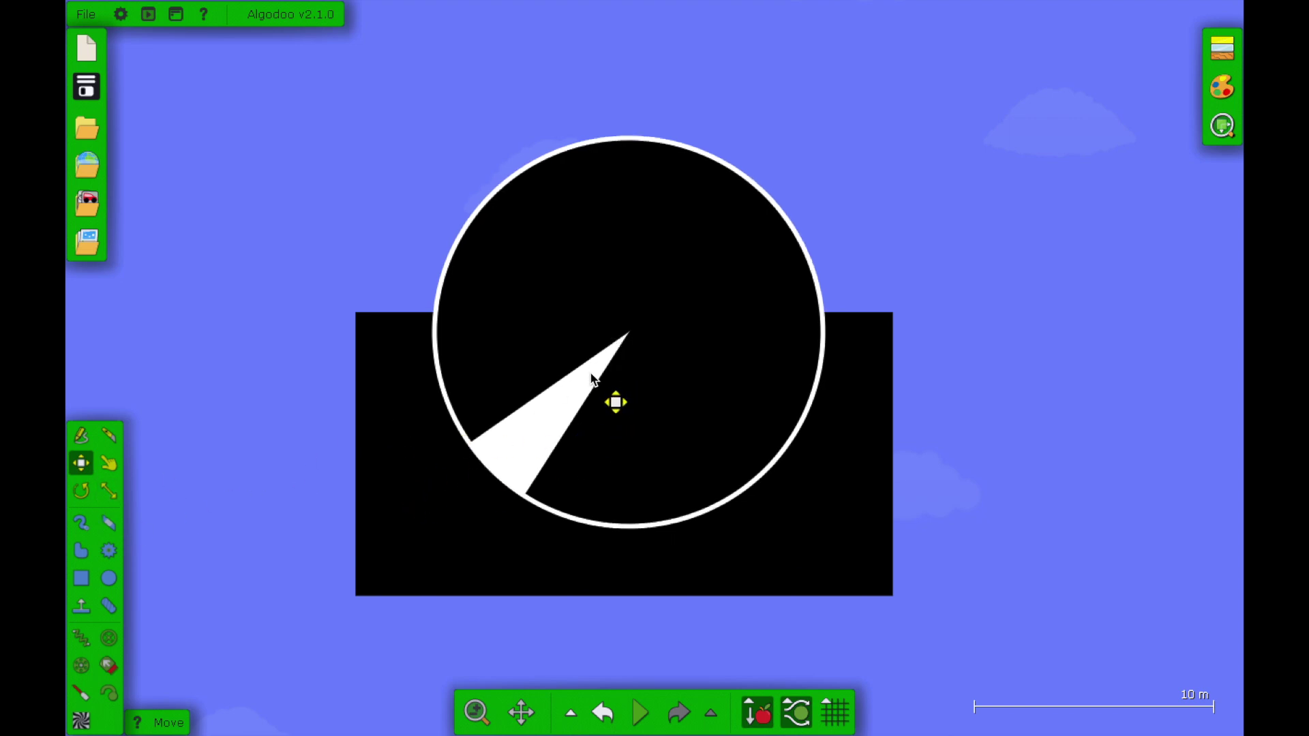
key("Delete")
Draw a new large circle and move it over the box's upper middle.
left_click(109, 578)
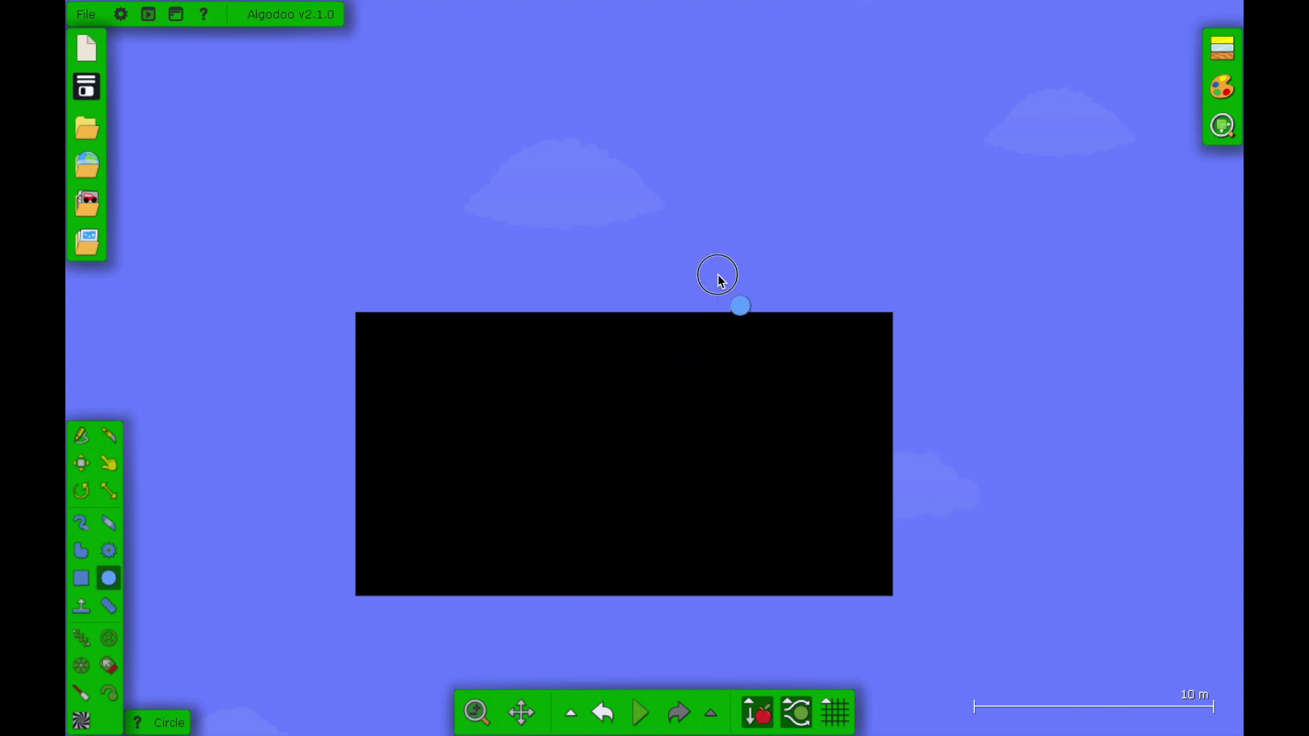
left_click_drag(717, 273, 579, 409)
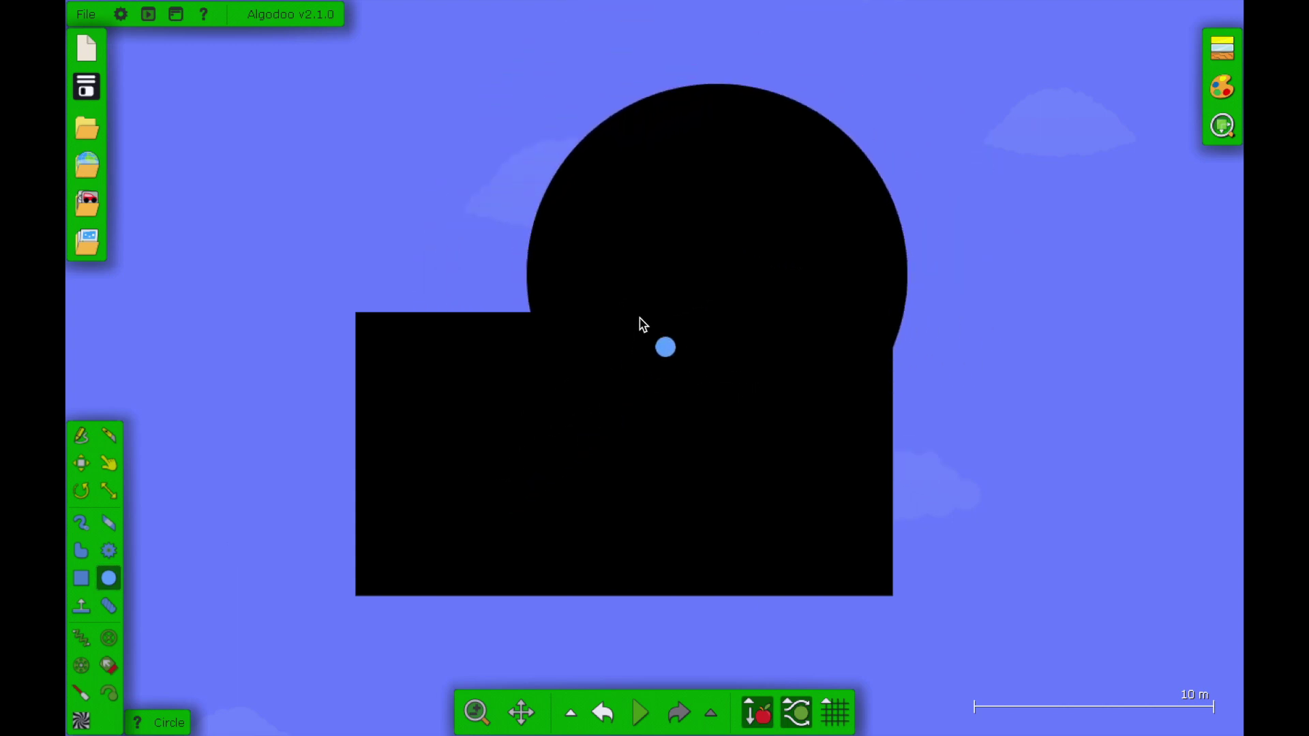
left_click_drag(614, 315, 568, 346)
key("ctrl+z")
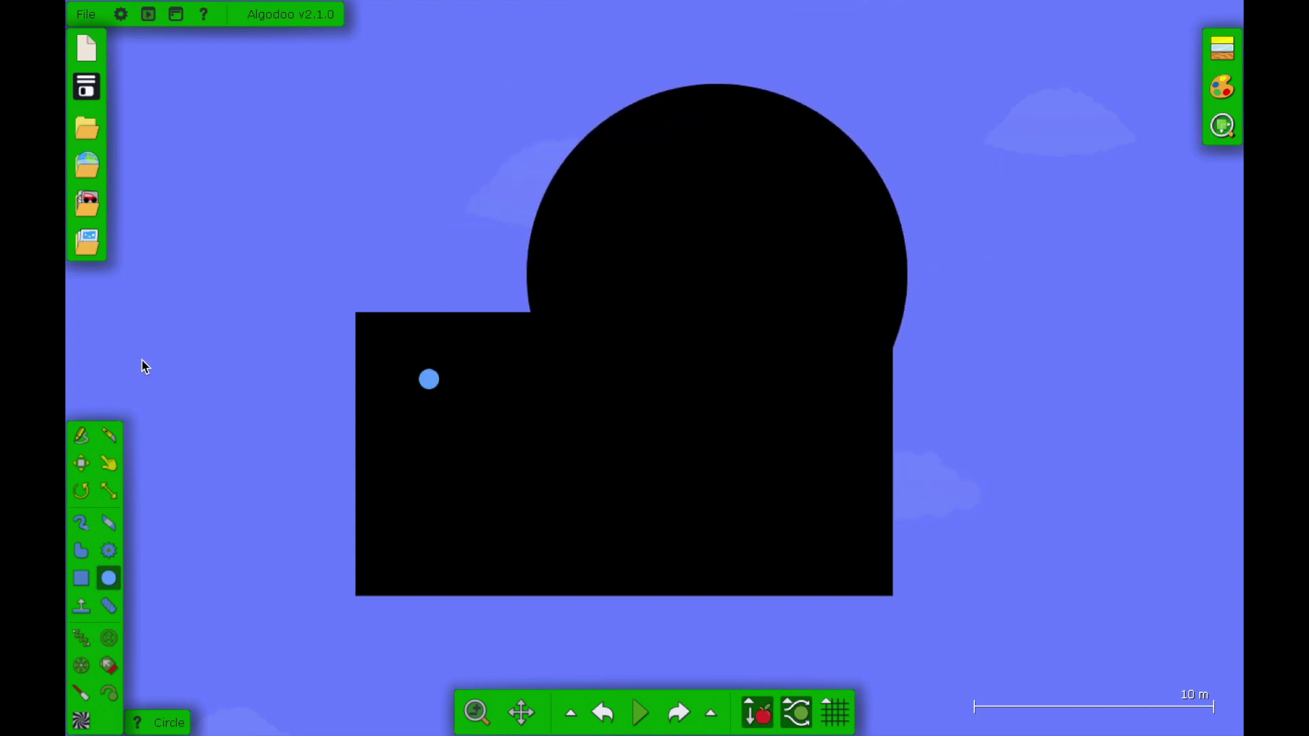
left_click(81, 463)
left_click_drag(593, 292, 524, 379)
Subtract the circle from the black box with Combine shapes, then delete the leftover circle.
right_click(578, 385)
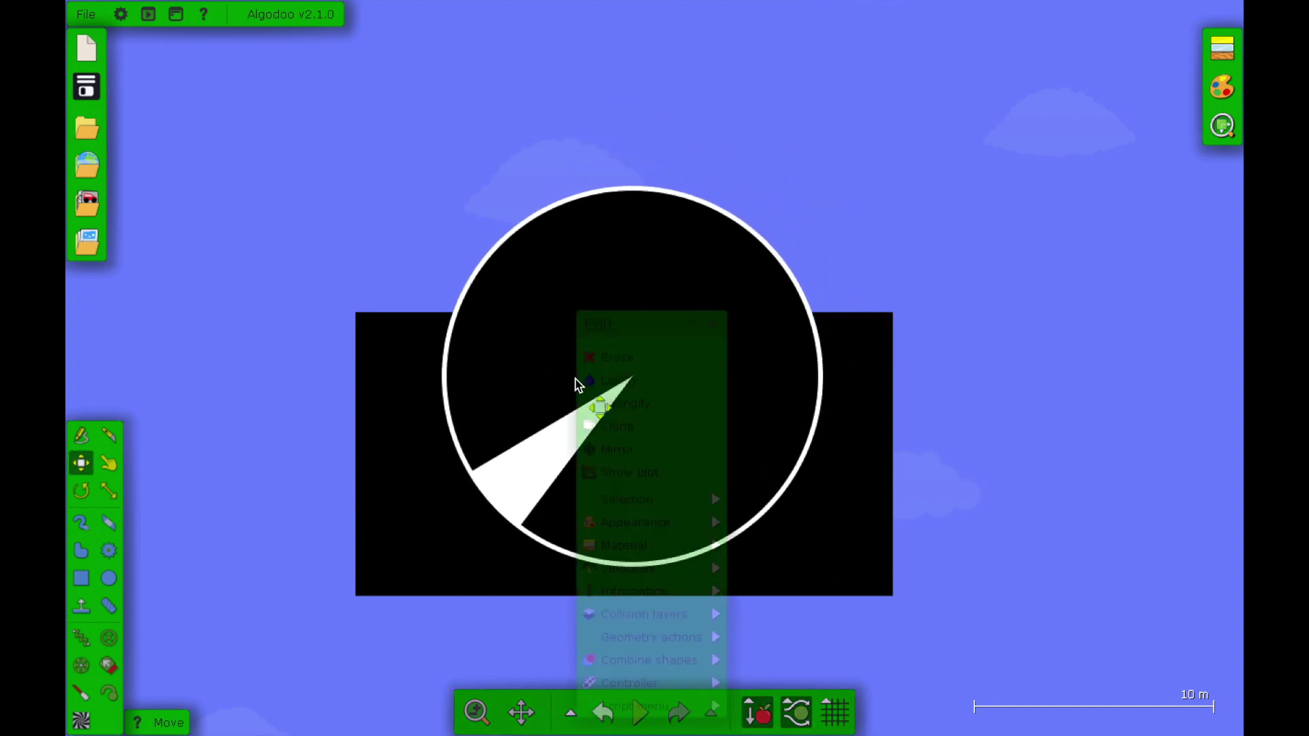
mouse_move(604, 677)
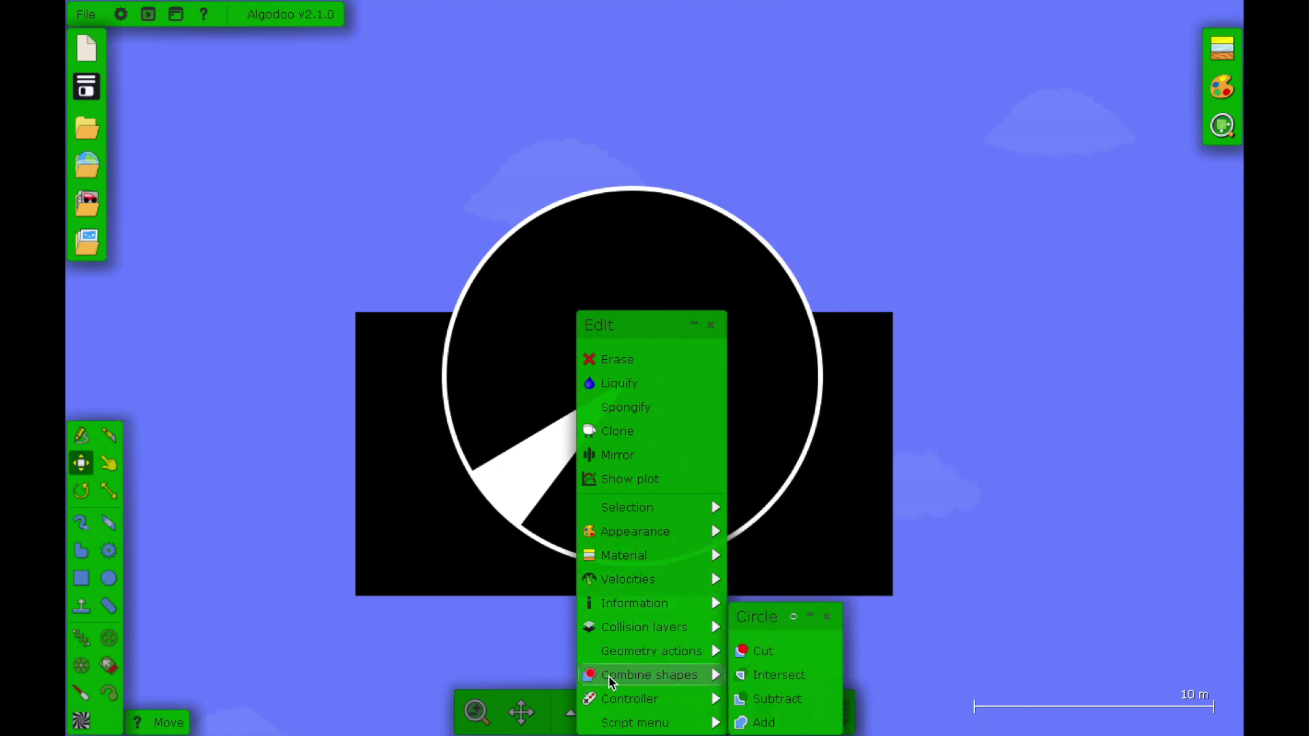
left_click(770, 699)
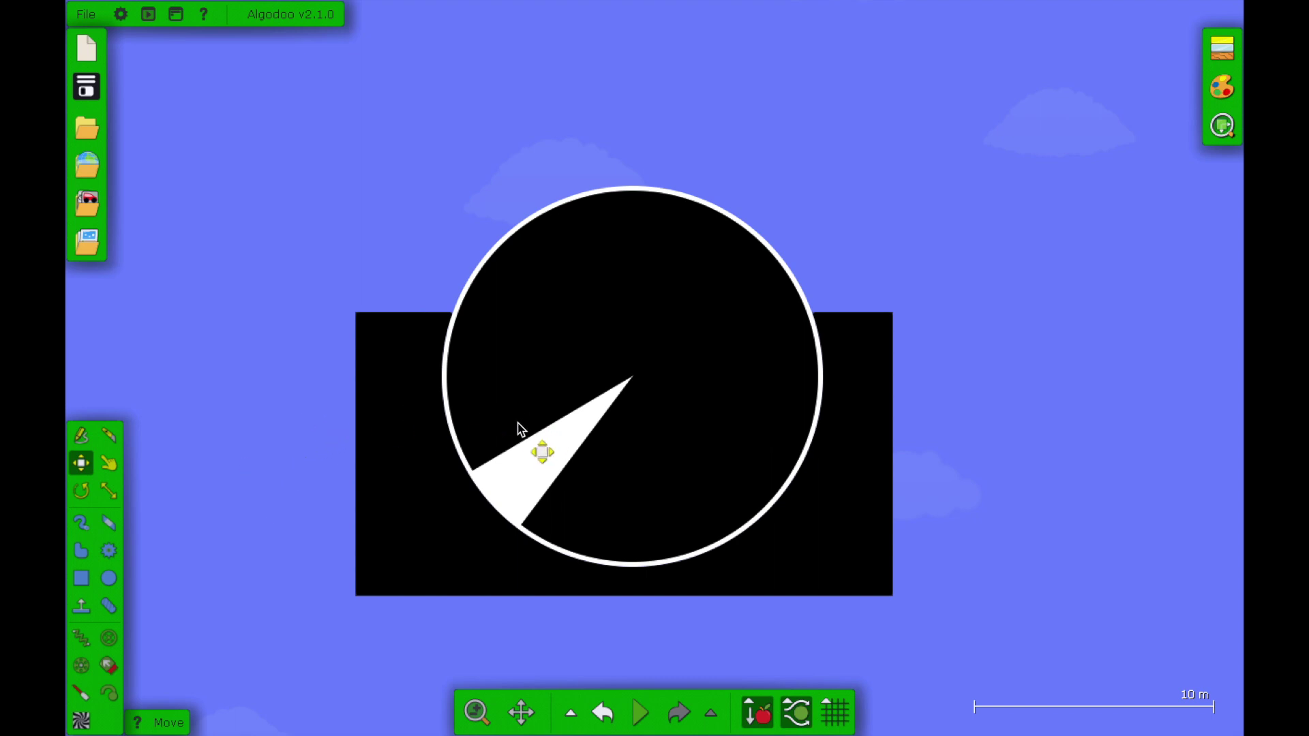
key("Delete")
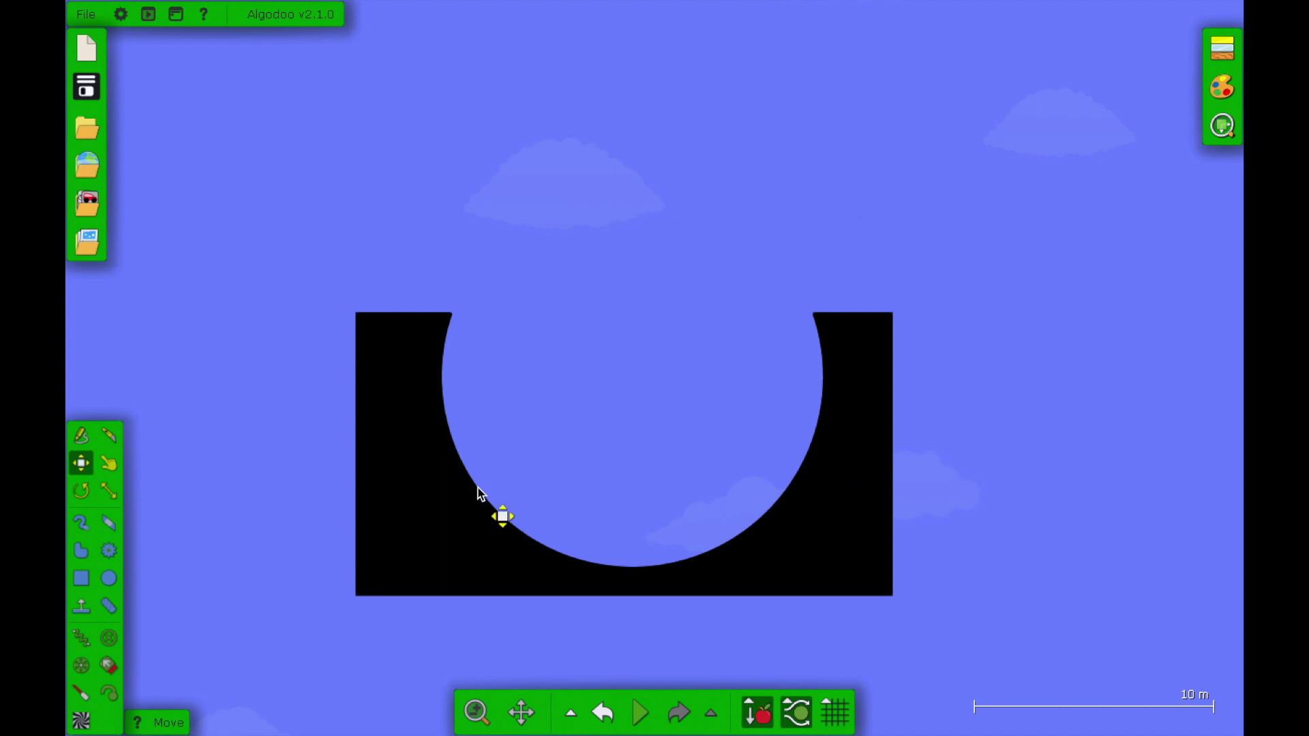
Erase notches from both bowl lips, then undo back to before the subtraction.
left_click(108, 522)
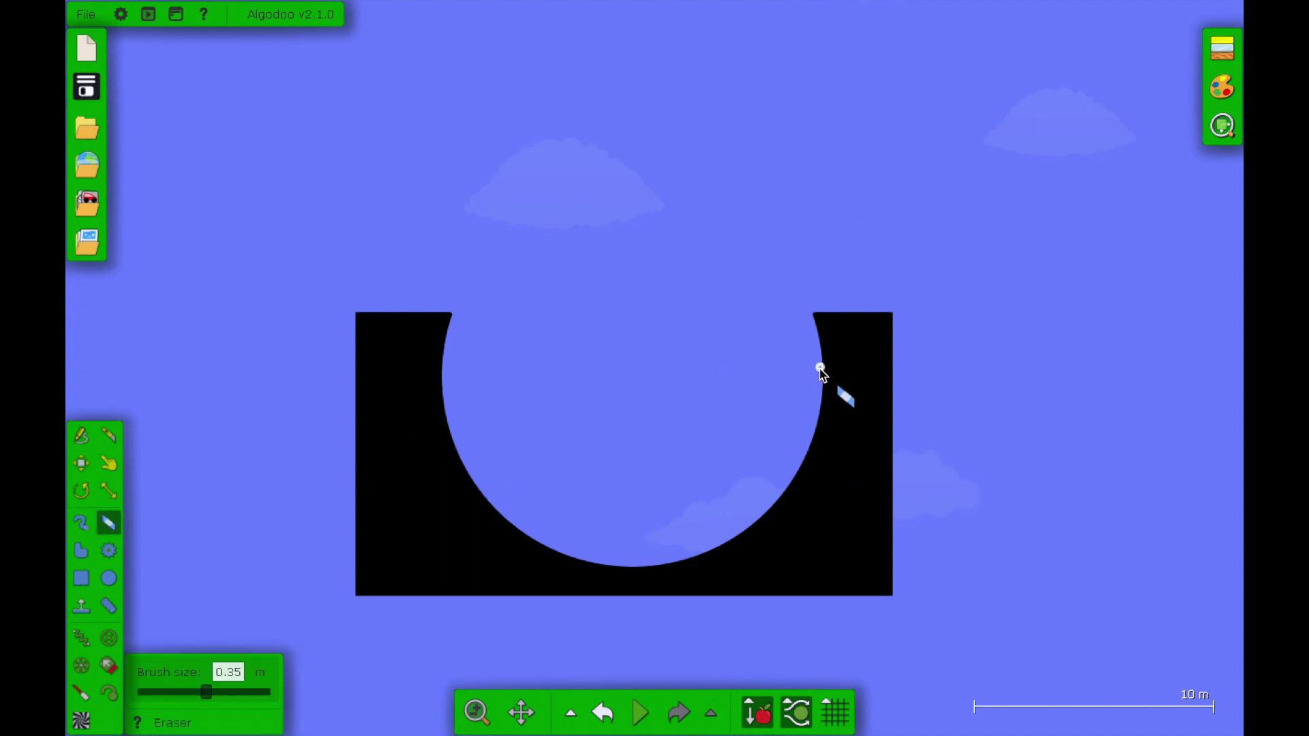
mouse_move(819, 369)
left_mouse_down()
mouse_move(820, 275)
mouse_move(812, 336)
left_mouse_up()
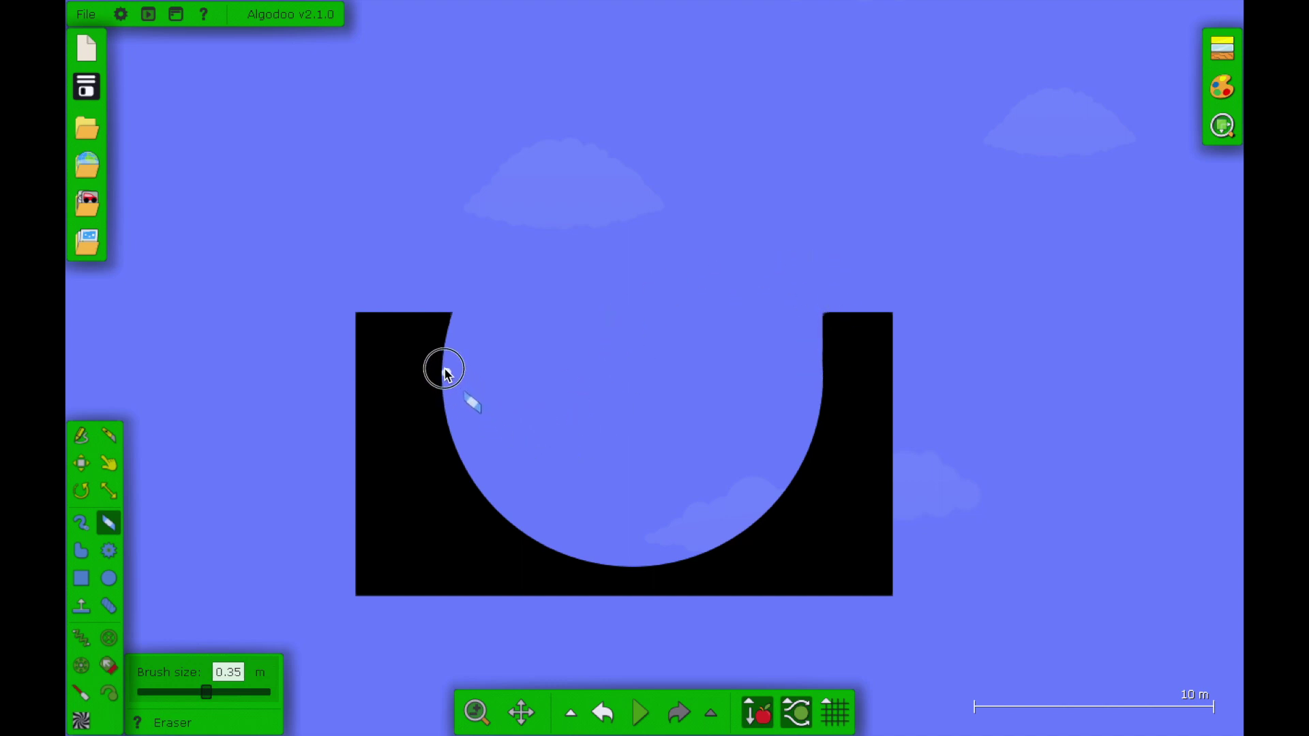
mouse_move(444, 371)
left_mouse_down()
mouse_move(446, 309)
mouse_move(453, 346)
left_mouse_up()
key("ctrl+z")
key("ctrl+z")
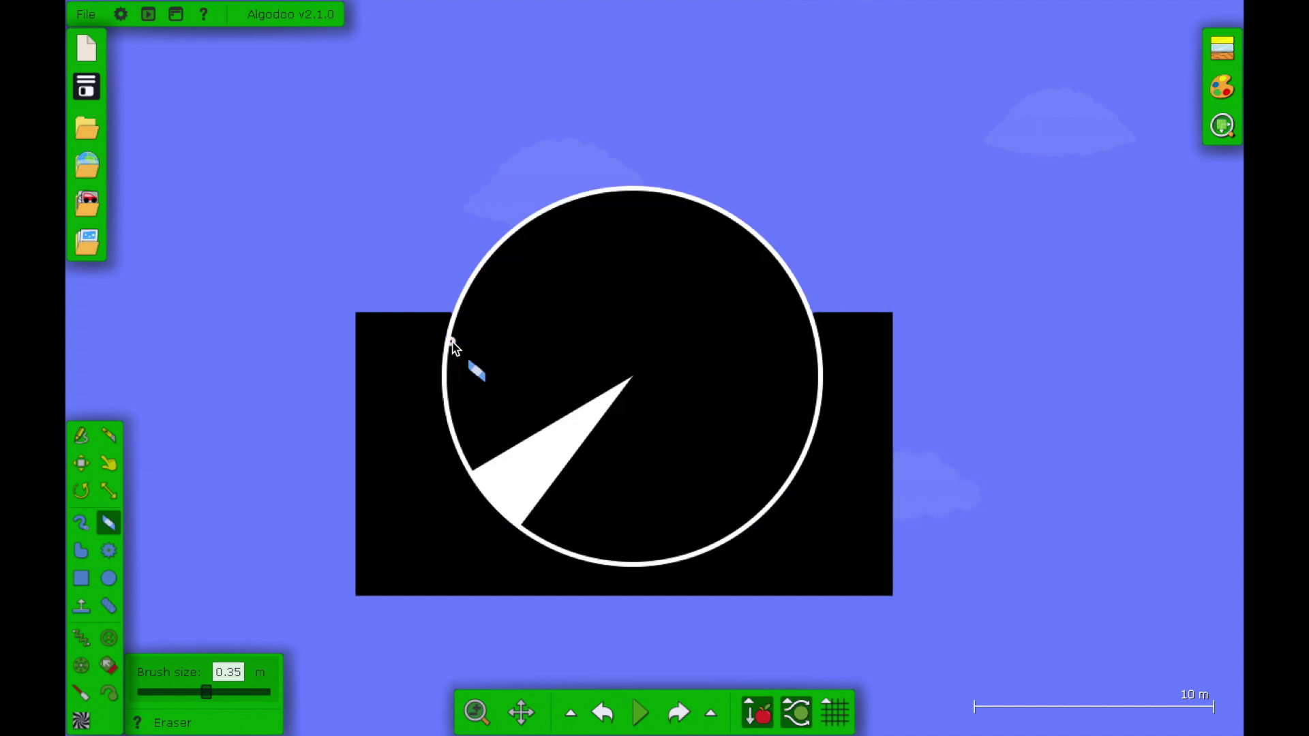
key("ctrl+z")
Delete the black circle sitting above the rectangle.
left_click(605, 218)
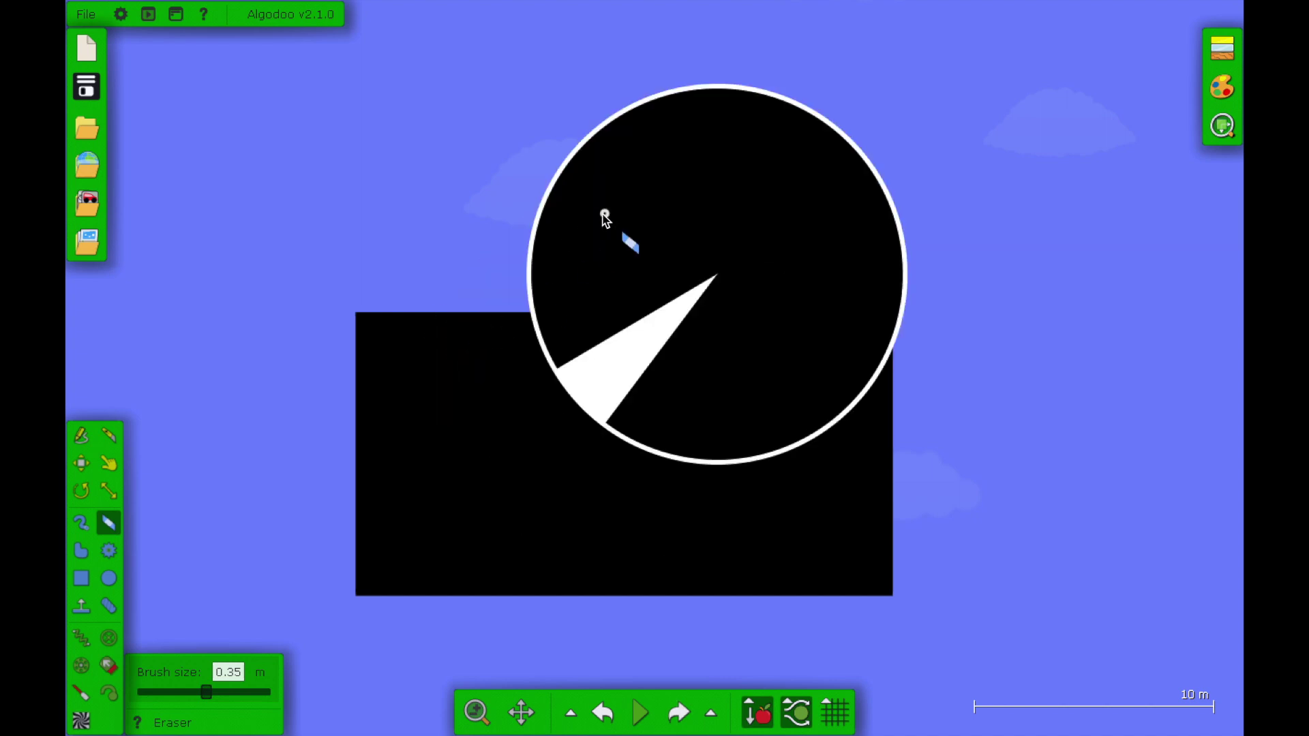
key("Delete")
left_click(81, 462)
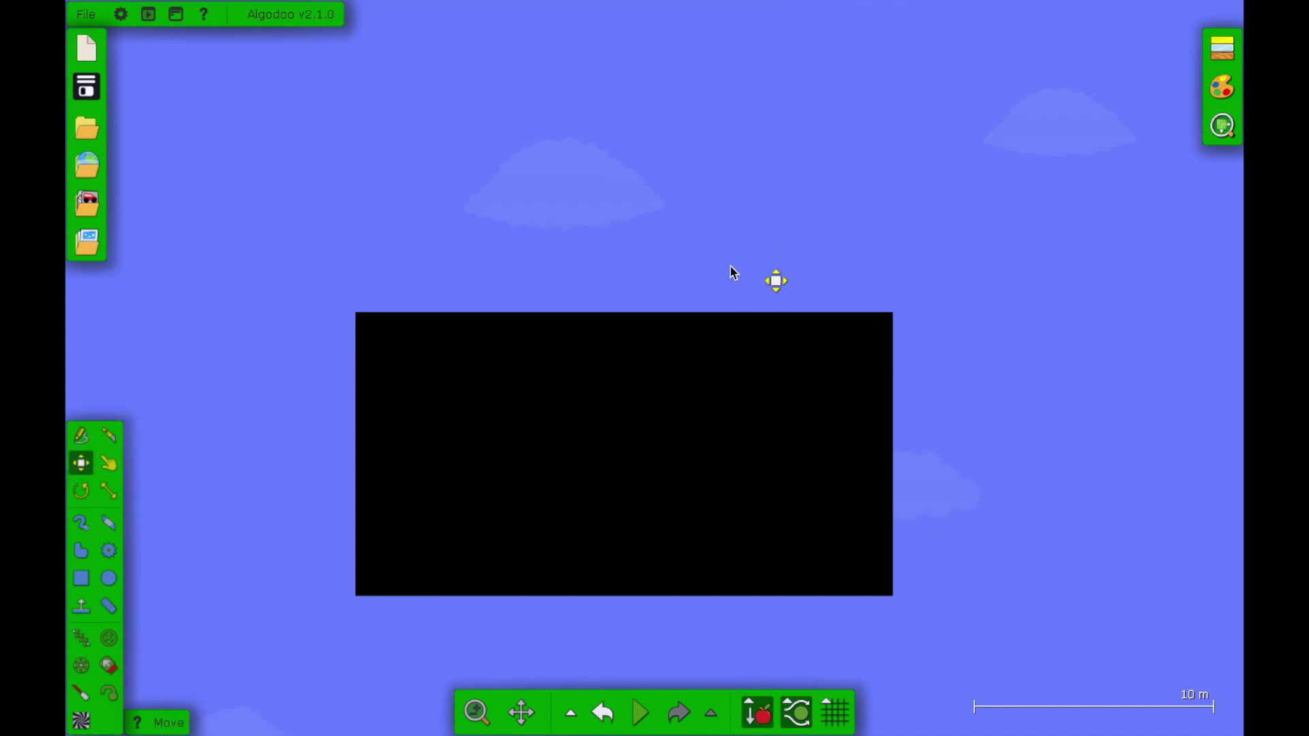
left_click(110, 494)
Try carving a U-shaped channel with a maximum-size eraser brush, then undo it.
left_click(109, 522)
left_click_drag(204, 692, 336, 695)
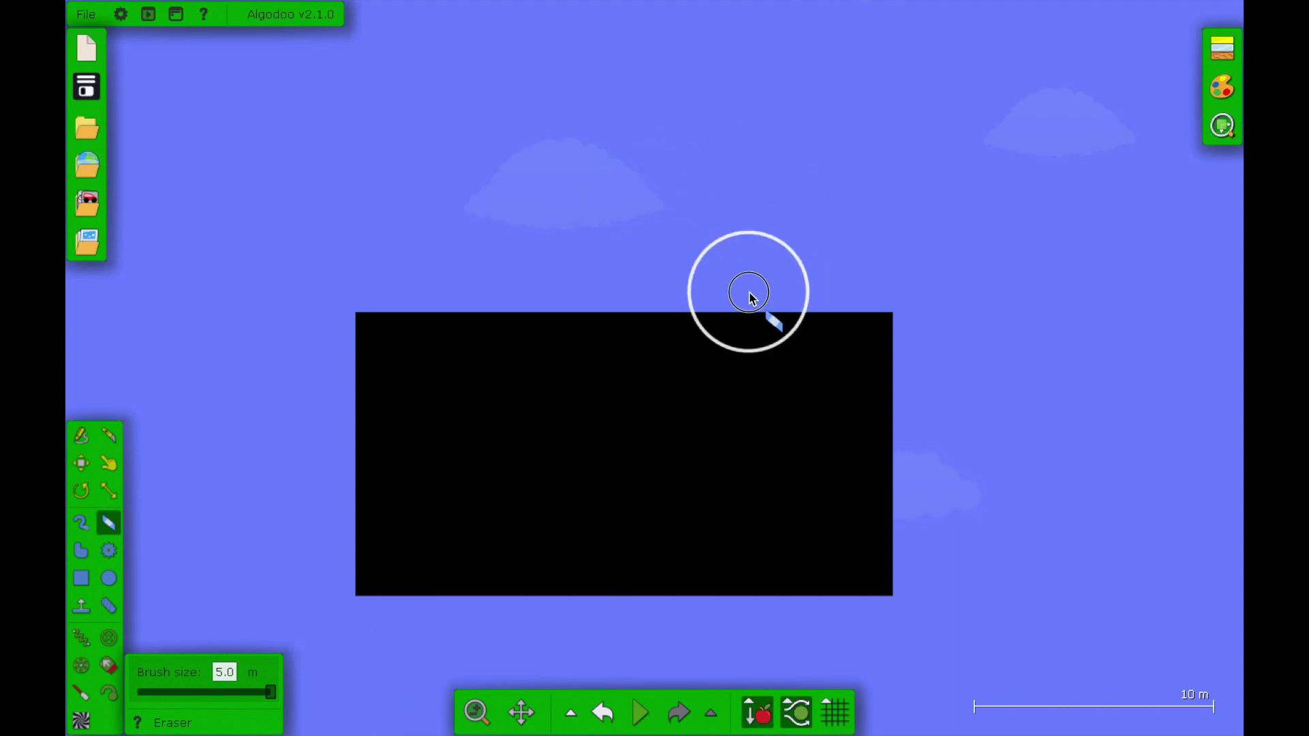
mouse_move(751, 298)
left_mouse_down()
mouse_move(728, 435)
mouse_move(529, 456)
mouse_move(482, 295)
left_mouse_up()
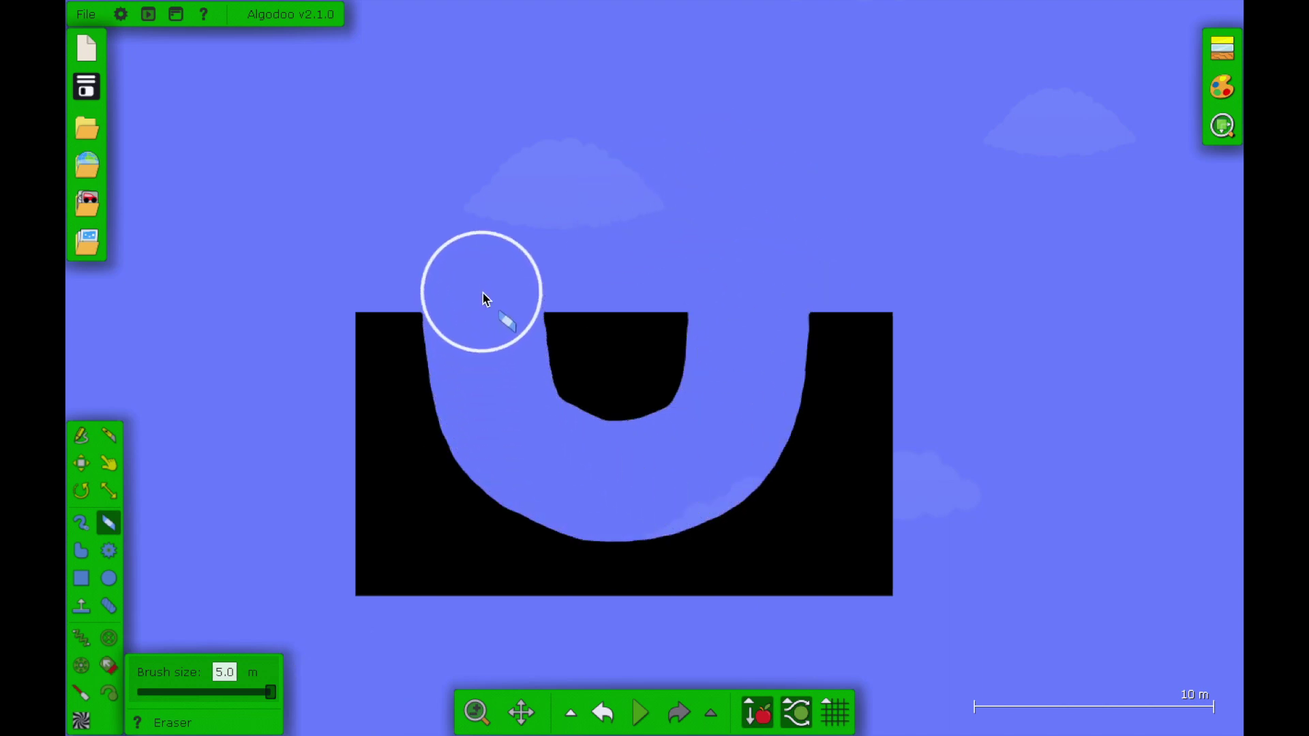
key("ctrl+z")
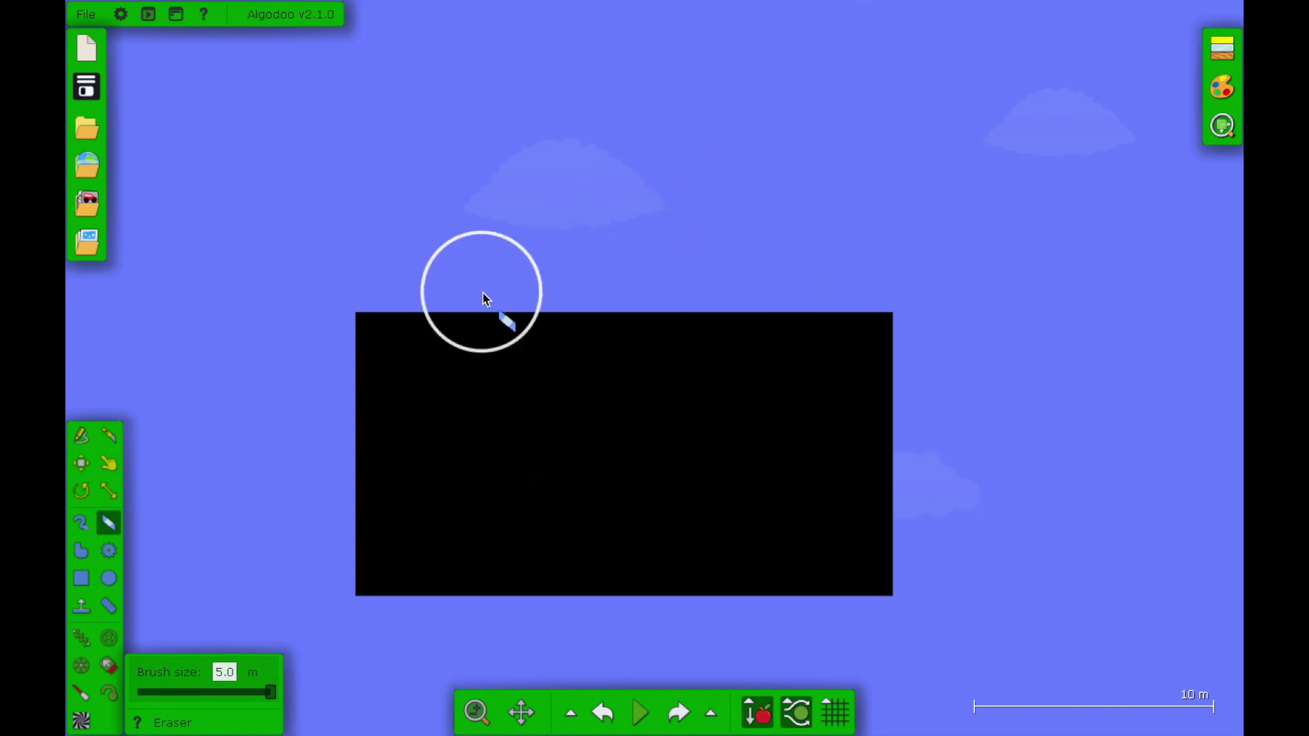
Draw a large circle, move it onto the rectangle's top, and subtract it via Combine shapes.
left_click(108, 578)
mouse_move(626, 172)
left_mouse_down()
mouse_move(500, 389)
mouse_move(512, 379)
left_mouse_up()
left_click(79, 464)
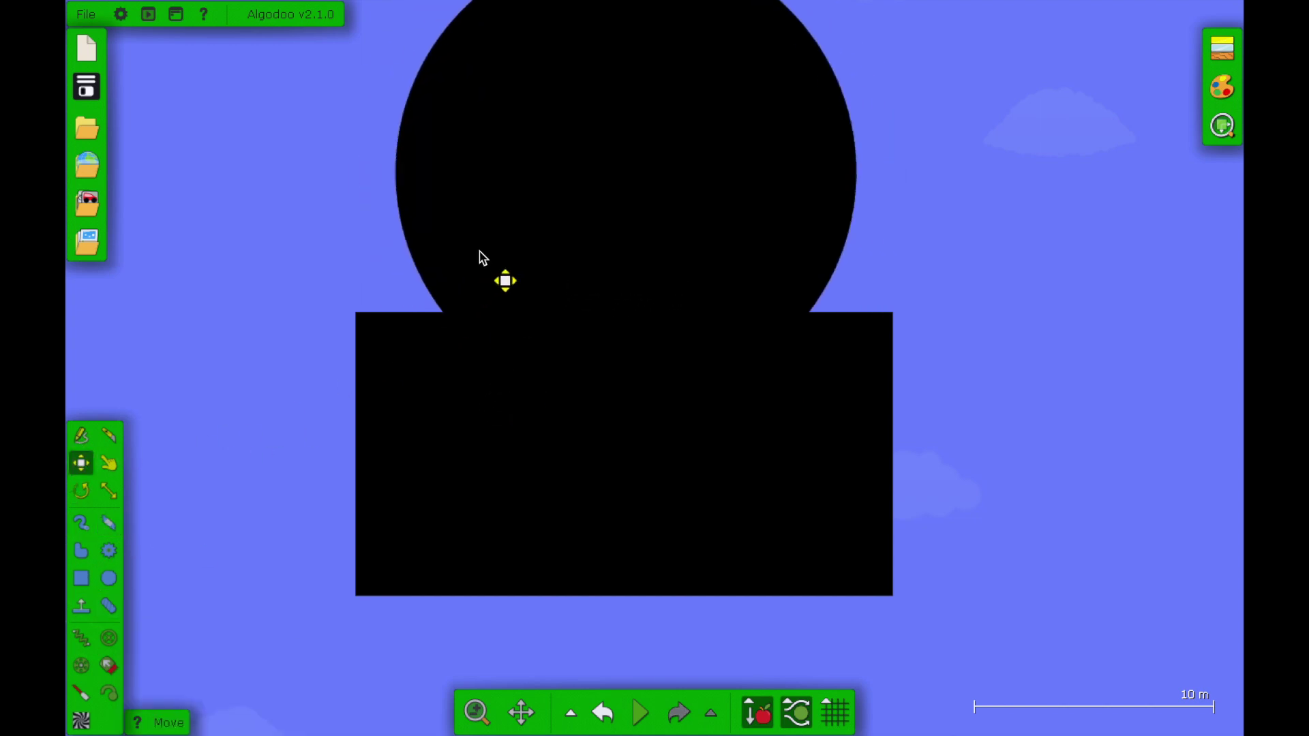
left_click_drag(477, 242, 531, 357)
right_click(532, 364)
mouse_move(596, 676)
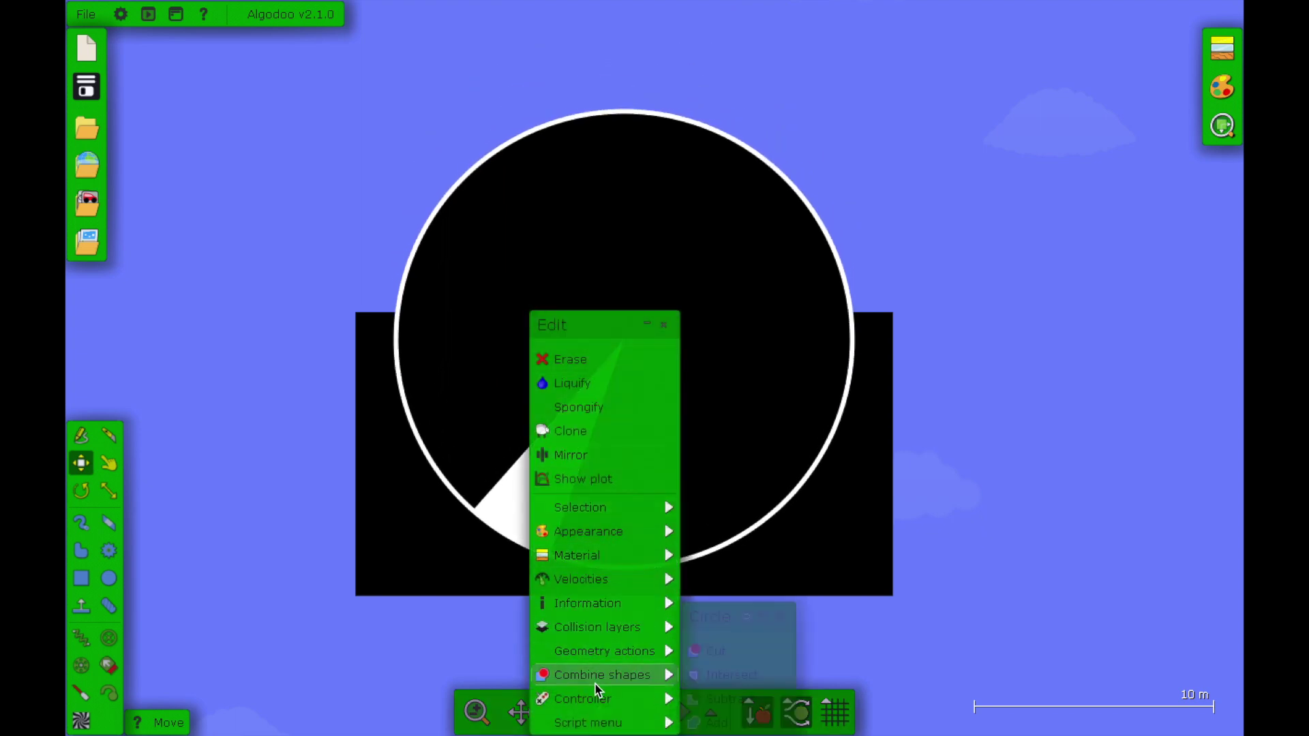
left_click(752, 707)
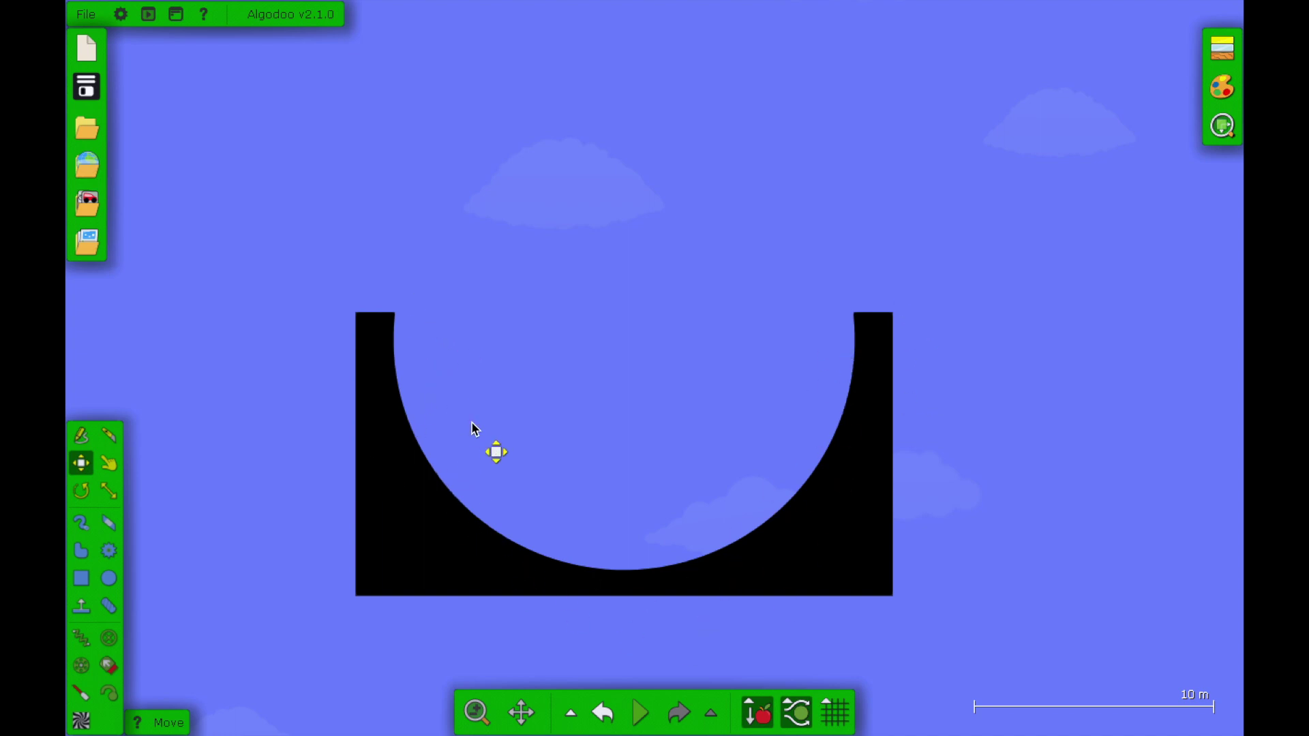
Zoom in, shrink the eraser brush, and add the coloured-balls component to the scene.
scroll(475, 428, "up", 5)
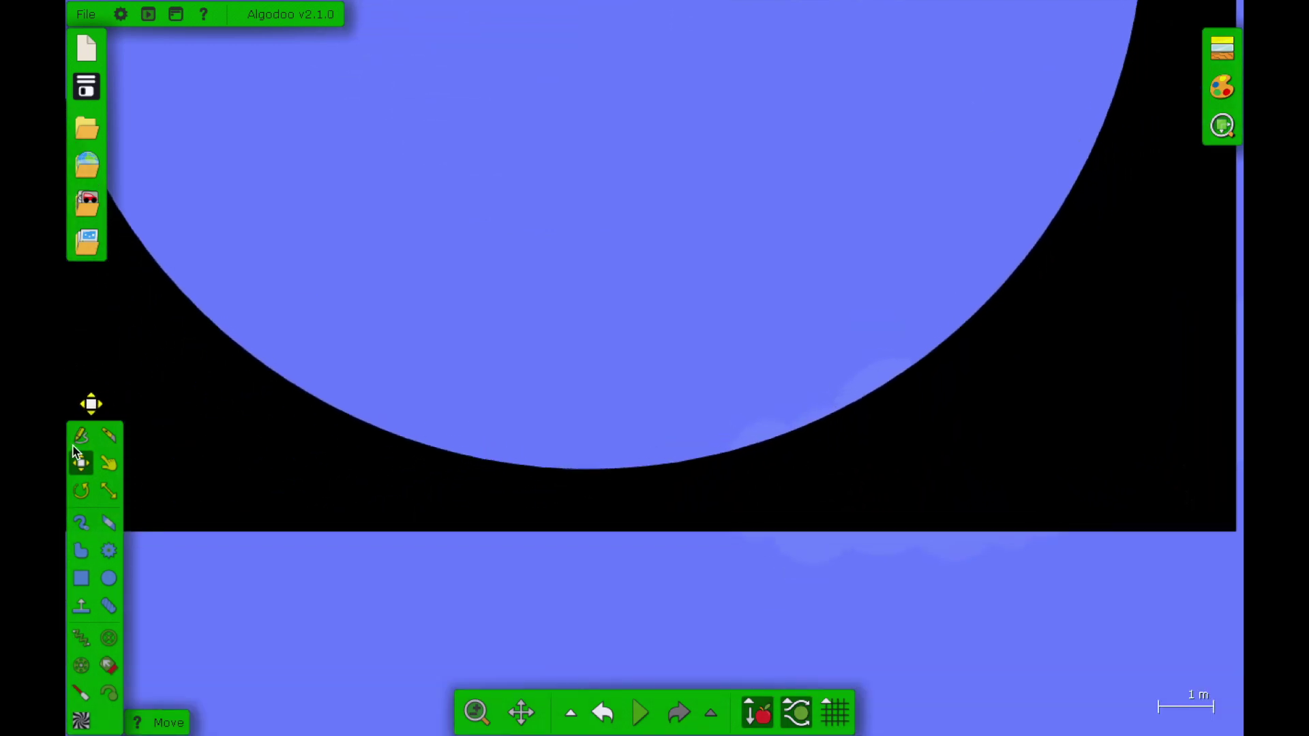
left_click(109, 522)
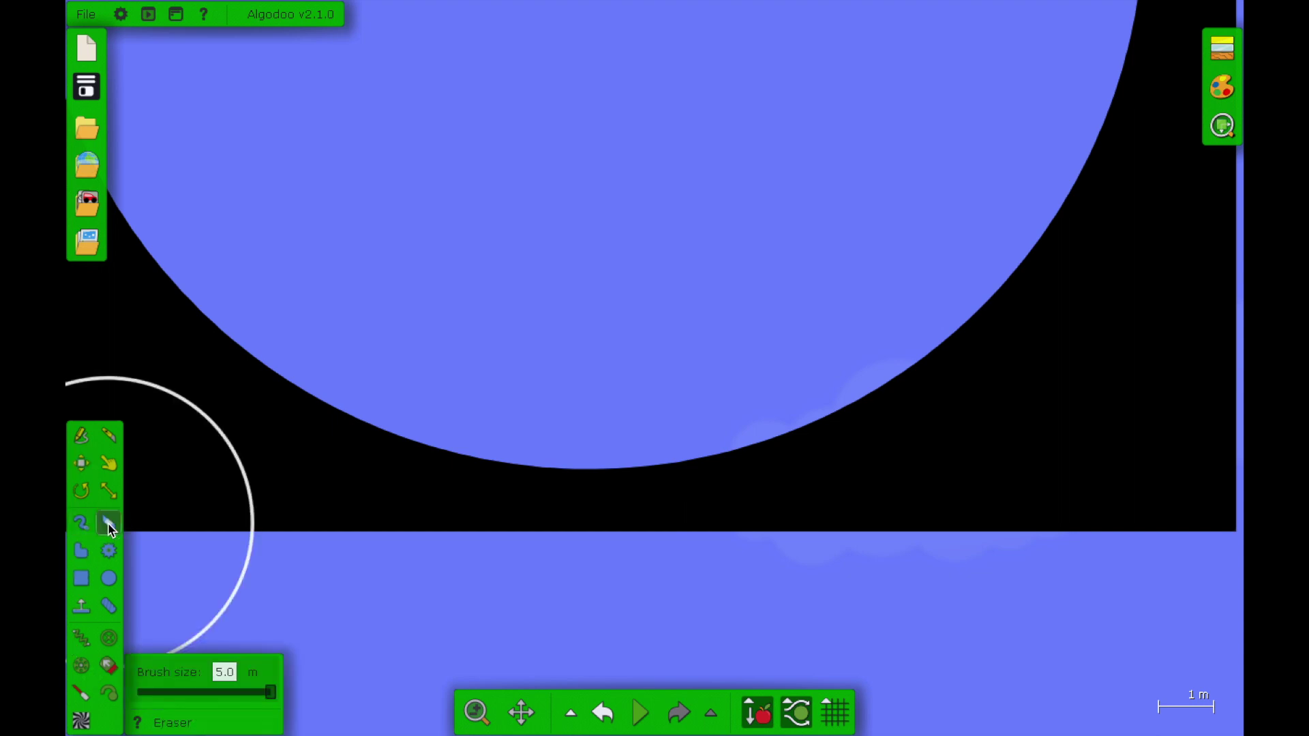
mouse_move(270, 692)
left_mouse_down()
mouse_move(213, 693)
mouse_move(235, 694)
left_mouse_up()
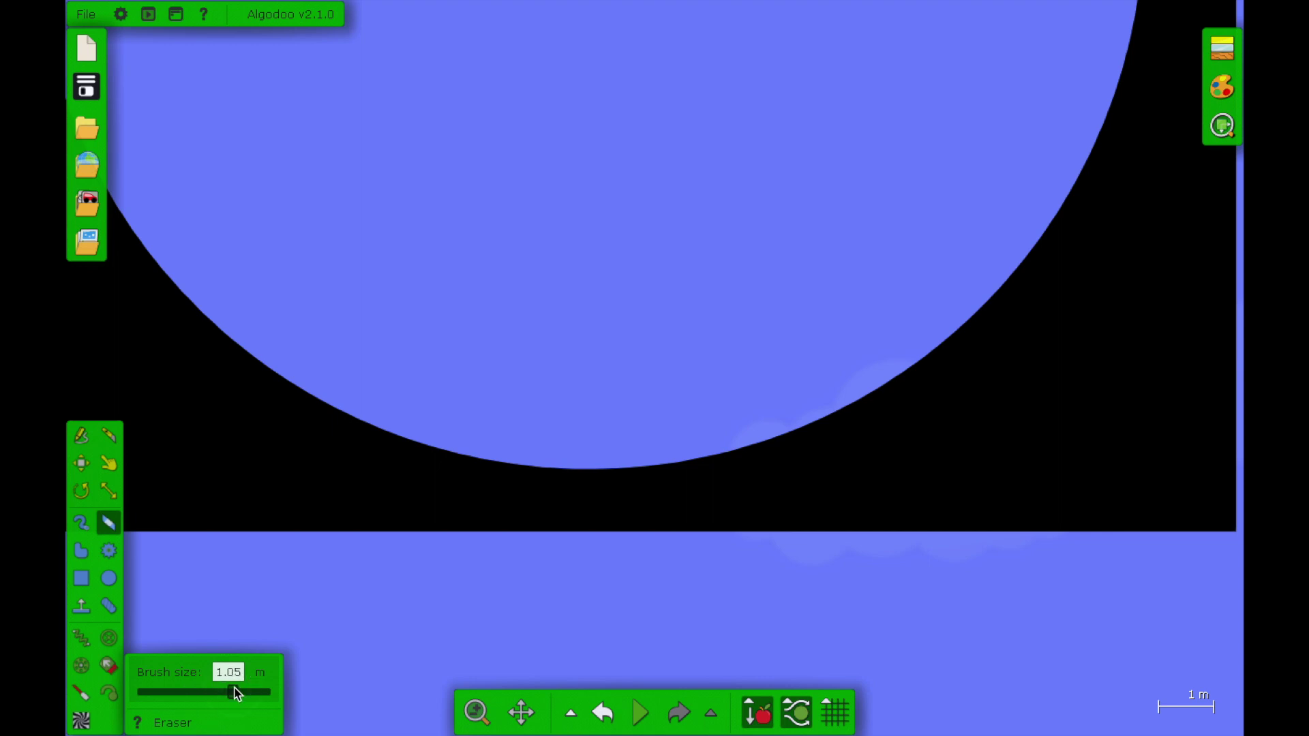
left_click(87, 203)
left_click(252, 216)
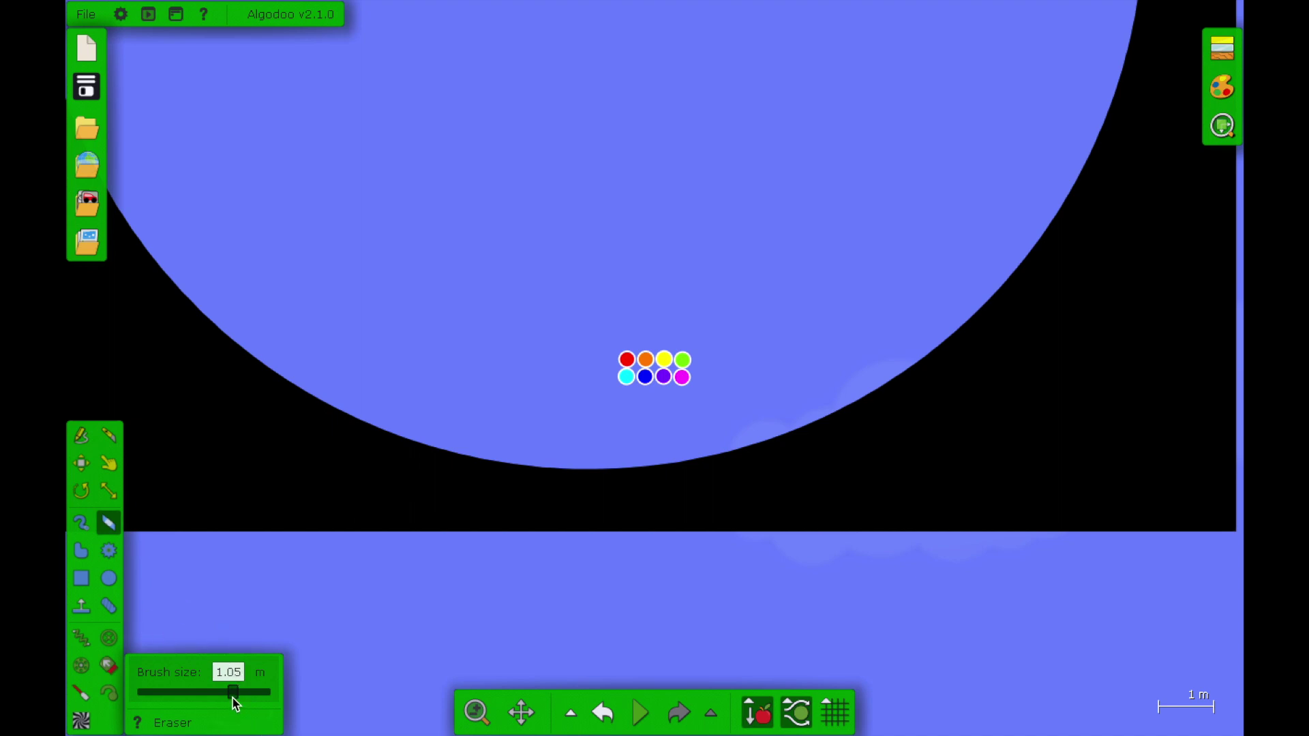
Set the eraser brush to 0.37 m and erase a narrow slot through the bowl's bottom.
left_click_drag(231, 698, 183, 692)
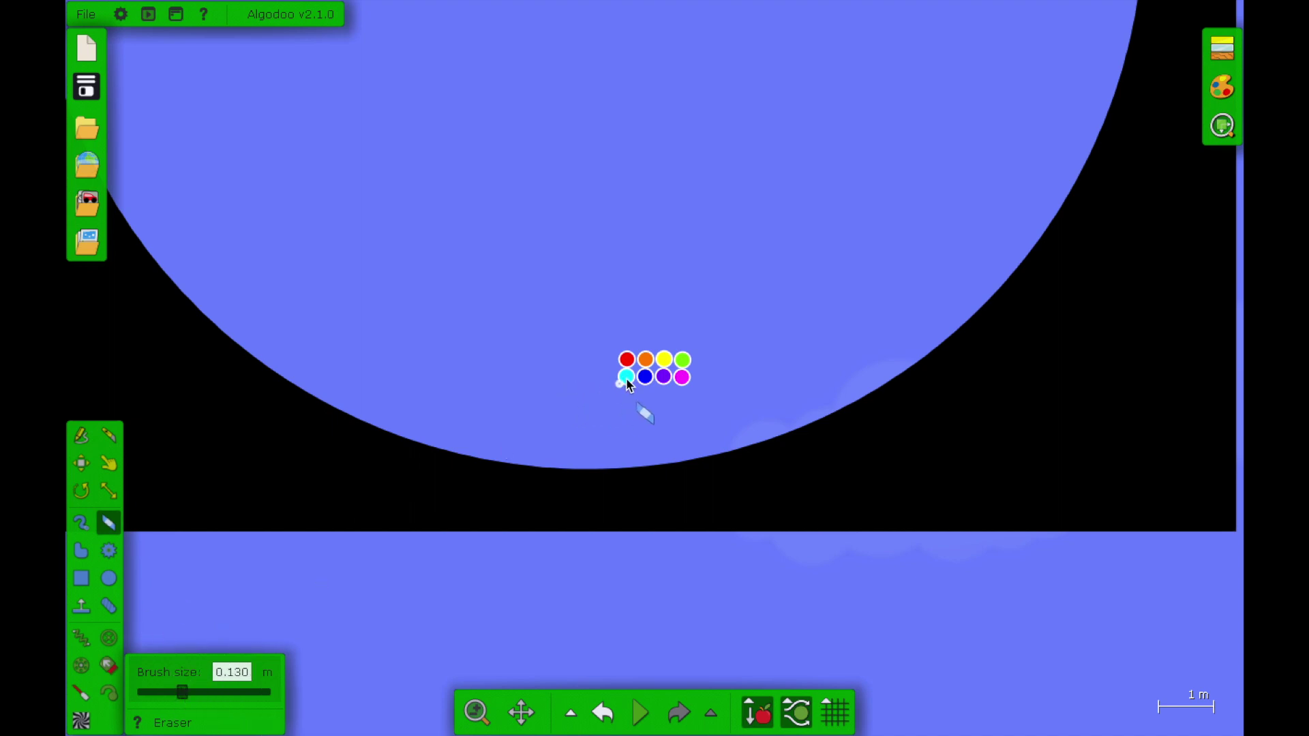
left_click_drag(183, 697, 211, 698)
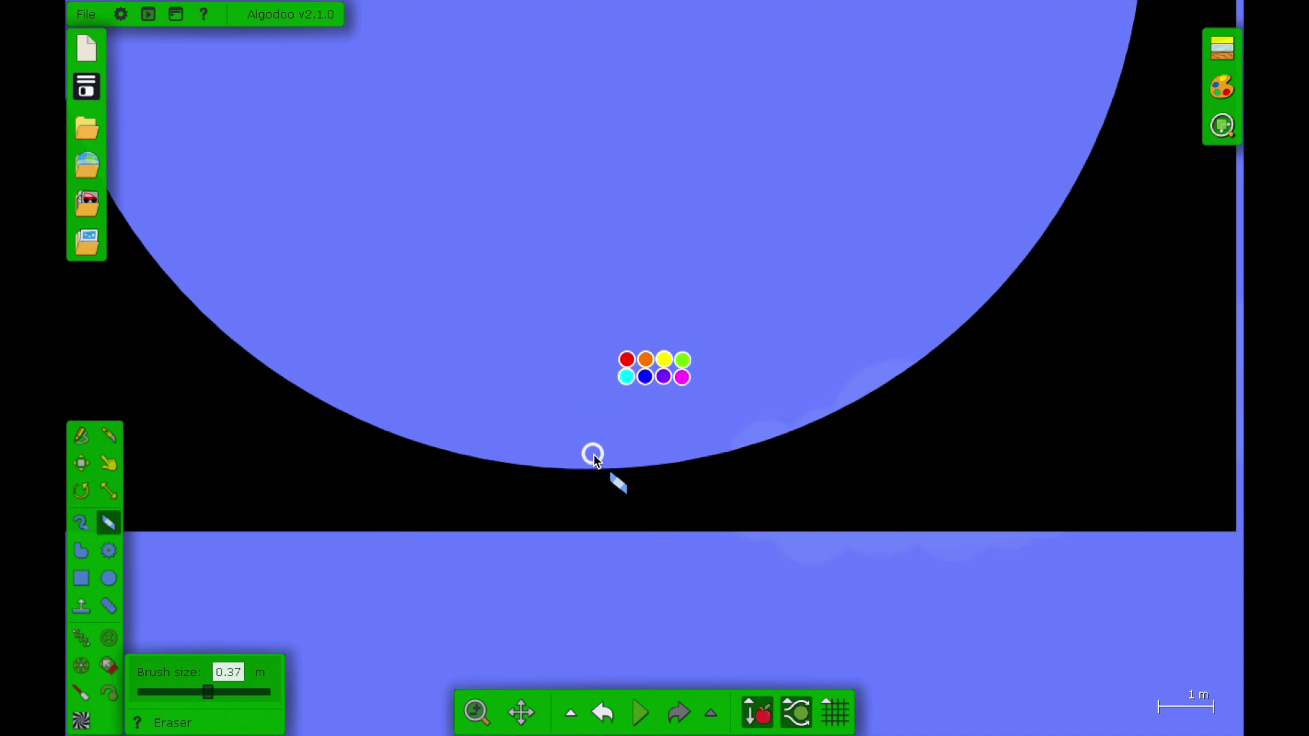
mouse_move(593, 455)
left_mouse_down()
mouse_move(576, 613)
mouse_move(634, 619)
mouse_move(597, 614)
left_mouse_up()
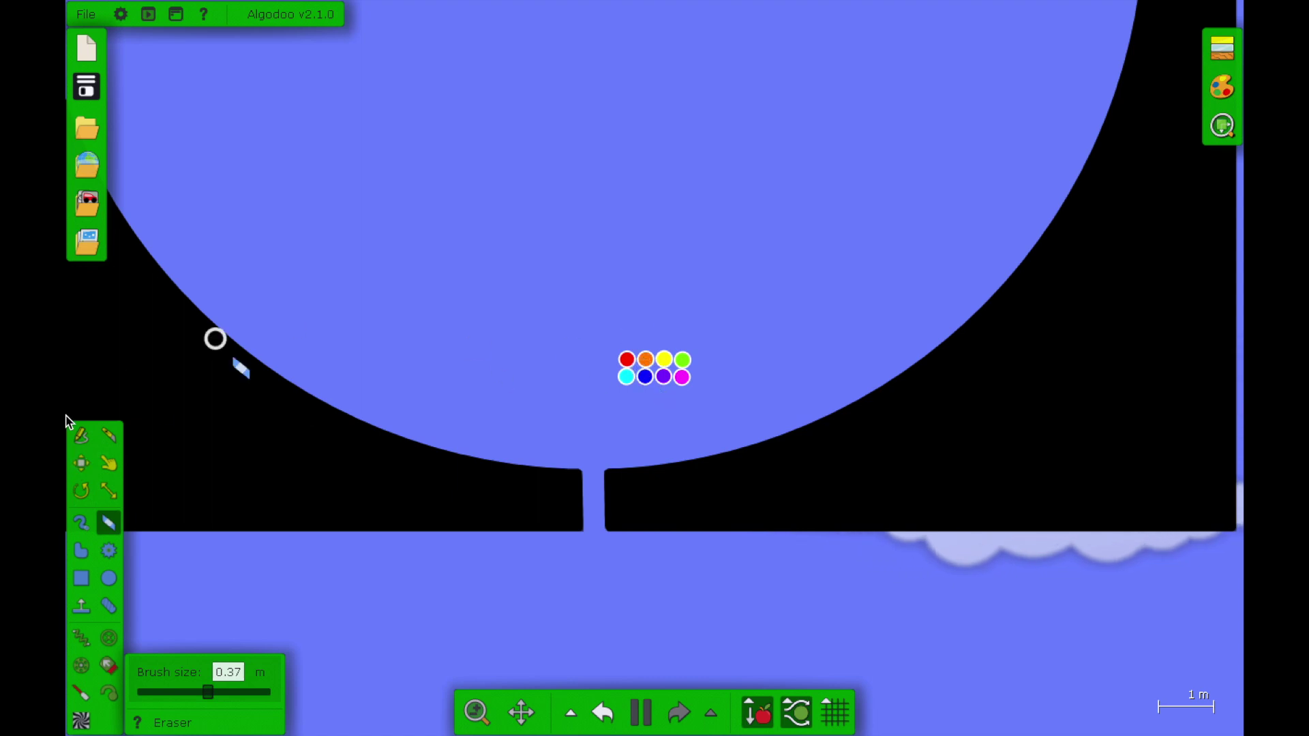
Turn off Auto-glue to background, insert the coloured balls, and lift the red ball higher.
left_click(81, 462)
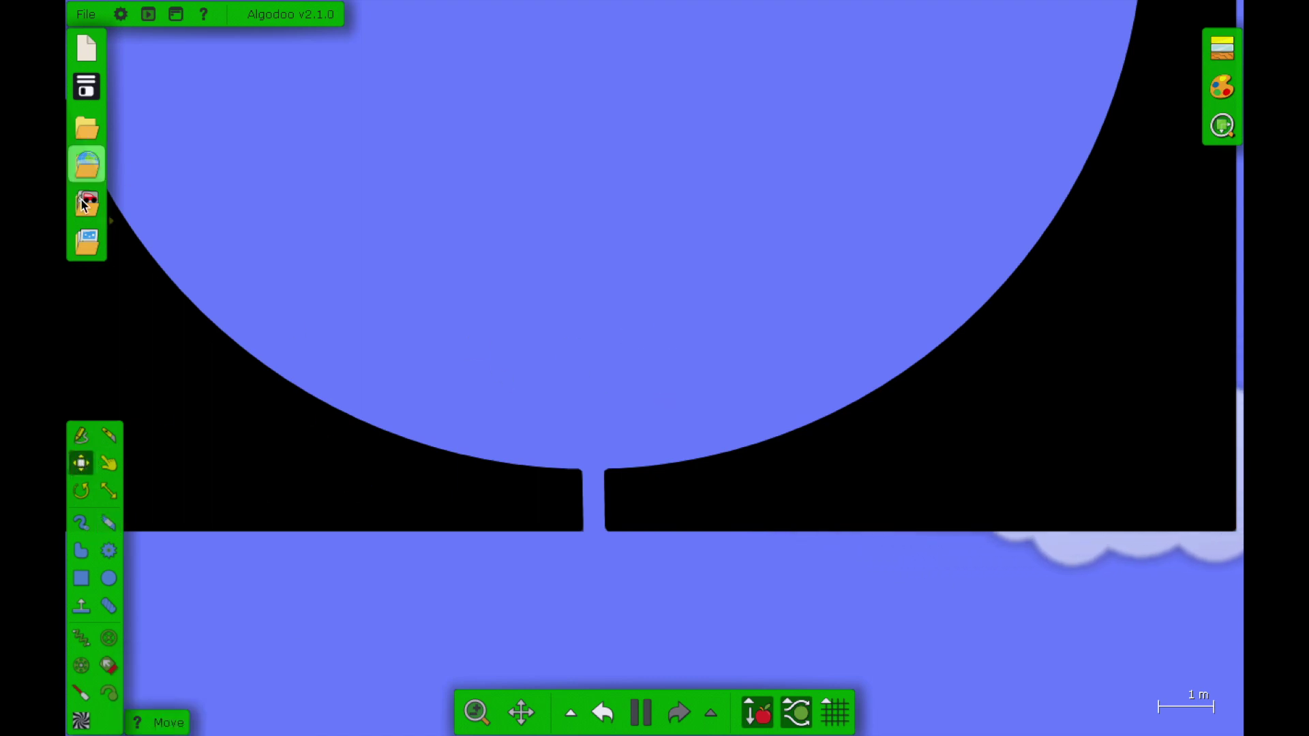
left_click(1222, 87)
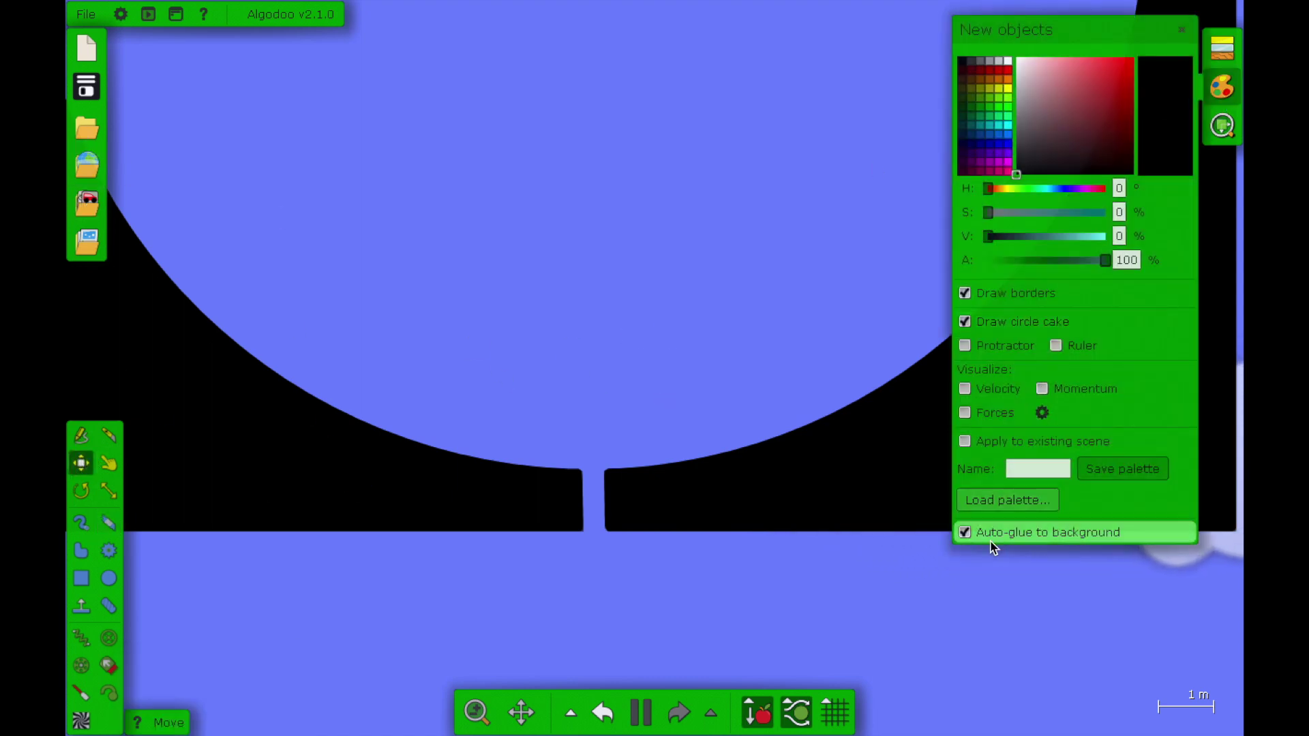
left_click(967, 533)
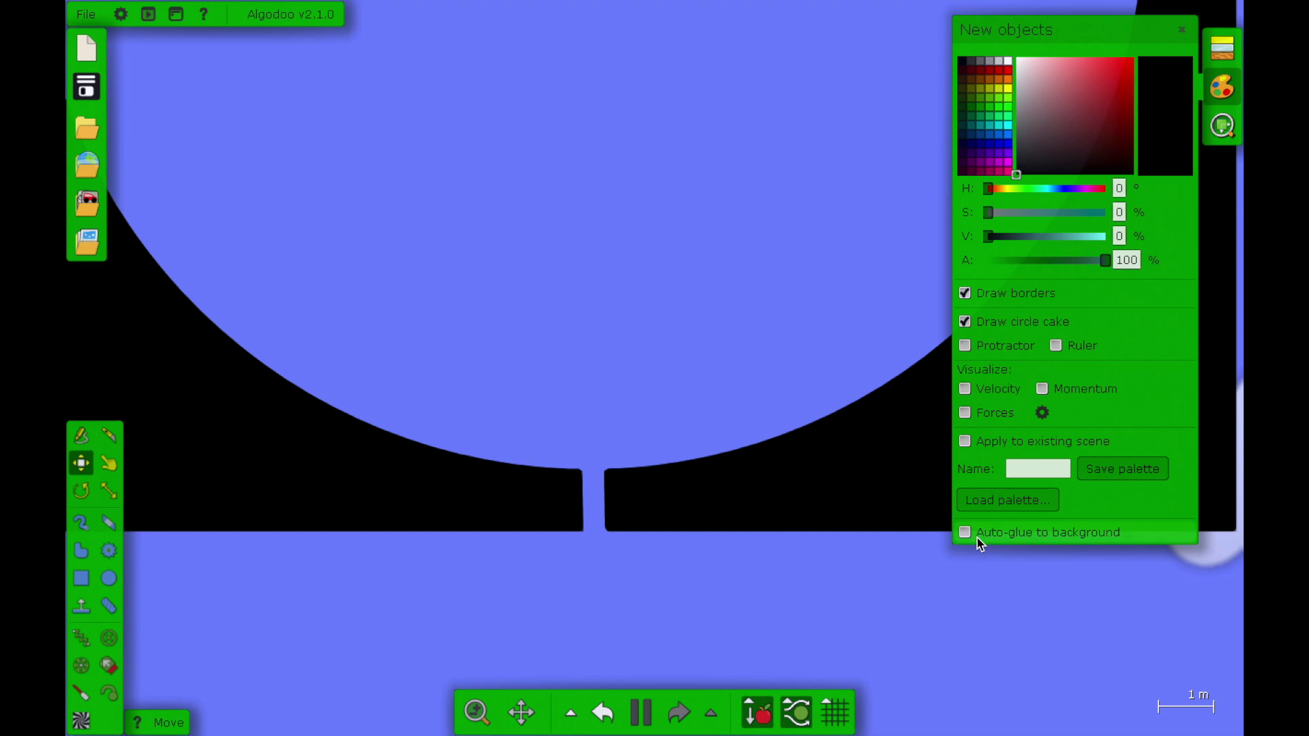
left_click(77, 201)
left_click(256, 202)
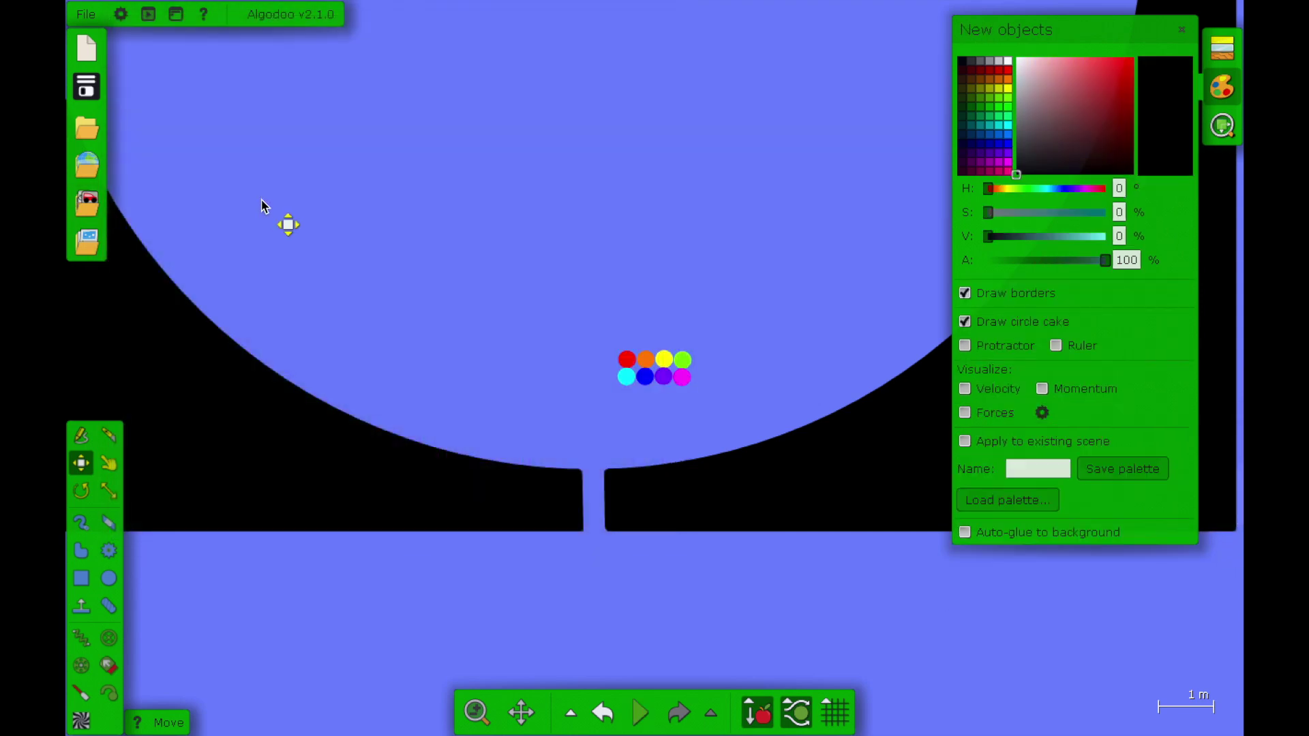
left_click_drag(626, 360, 595, 228)
Run the simulation and paste extra magenta balls so marbles roll through the slot.
key("space")
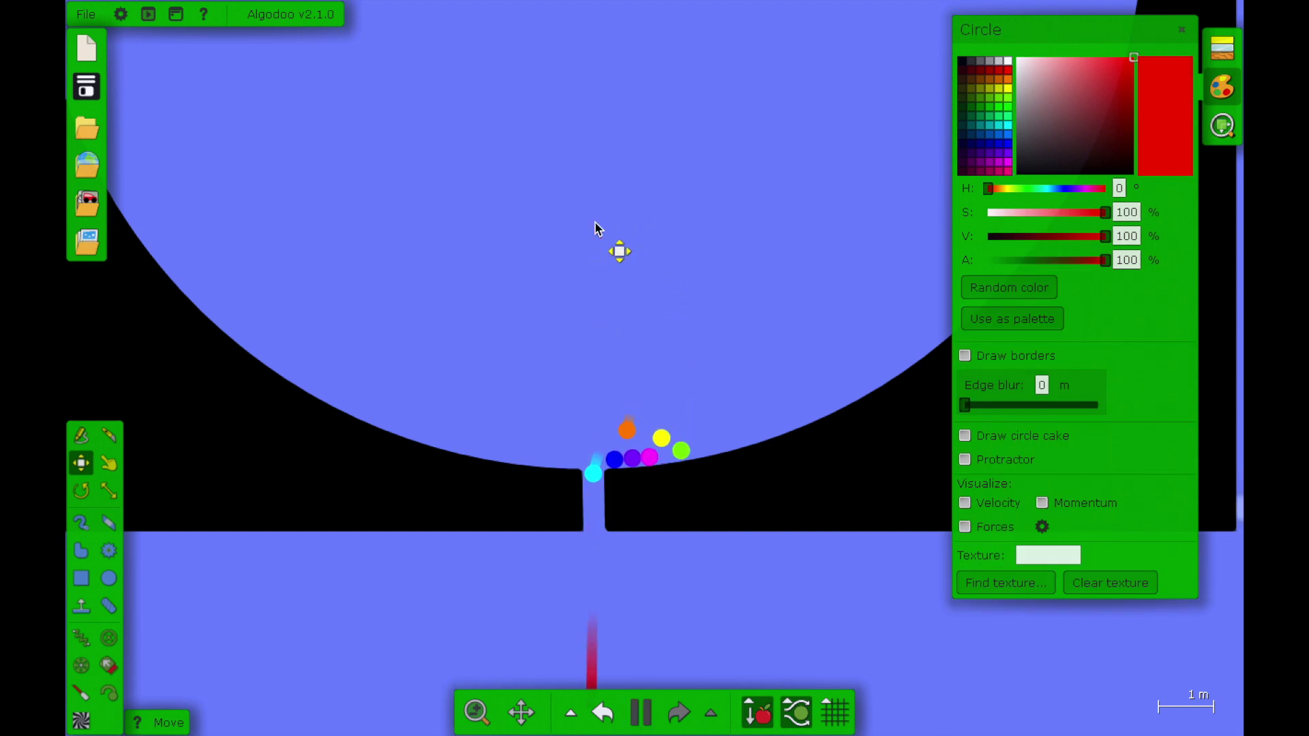
key("space")
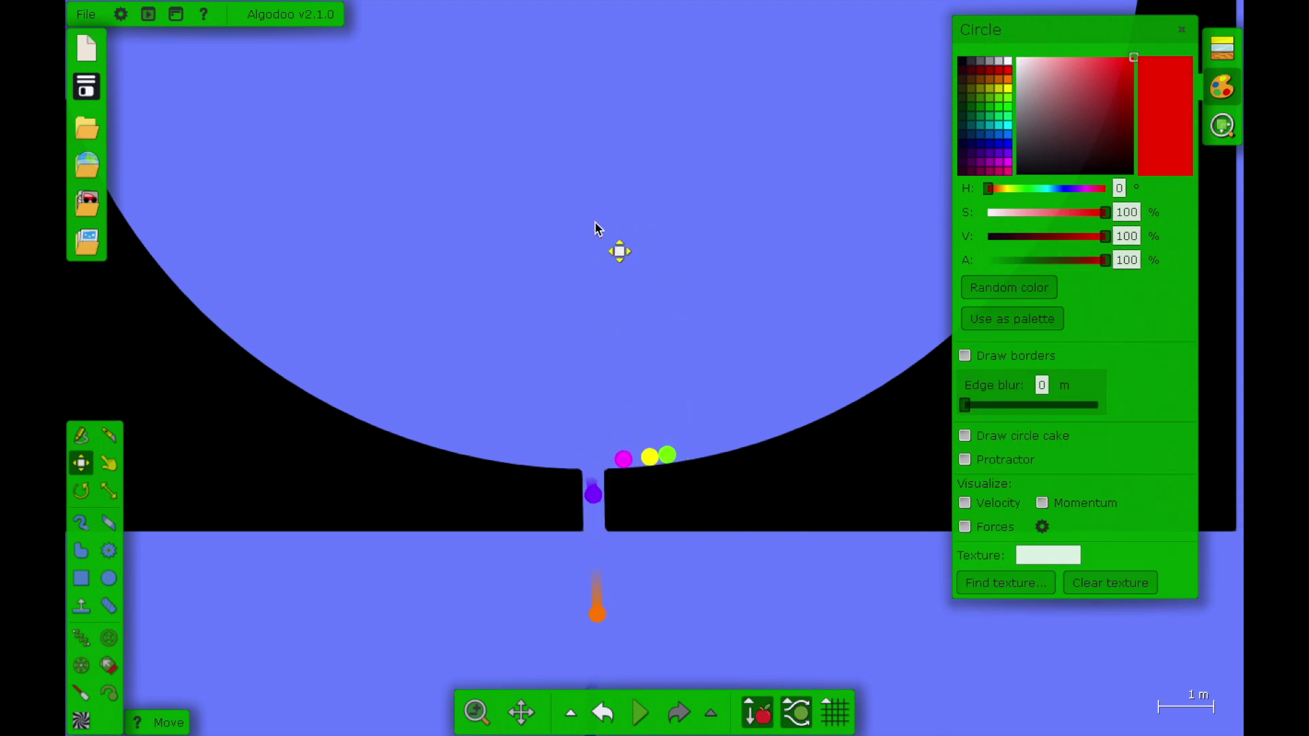
left_click(622, 460)
key("space")
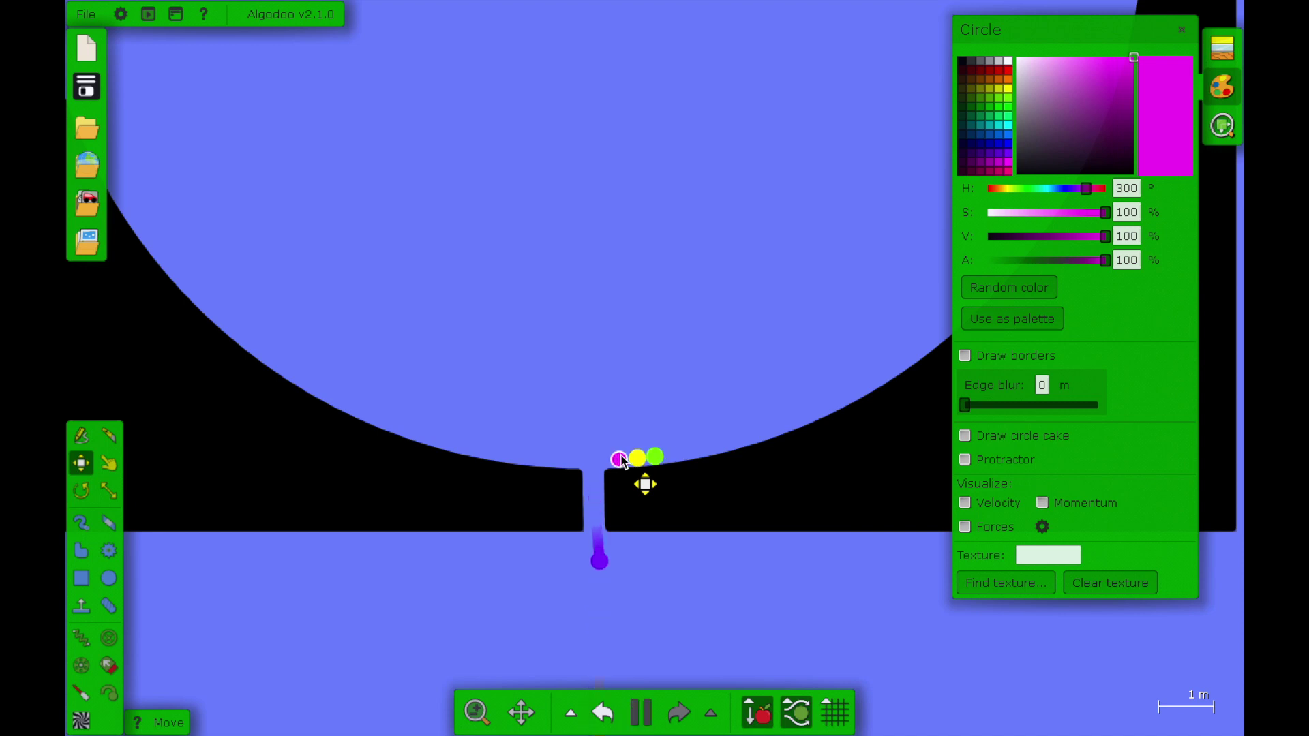
scroll(545, 203, "down", 2)
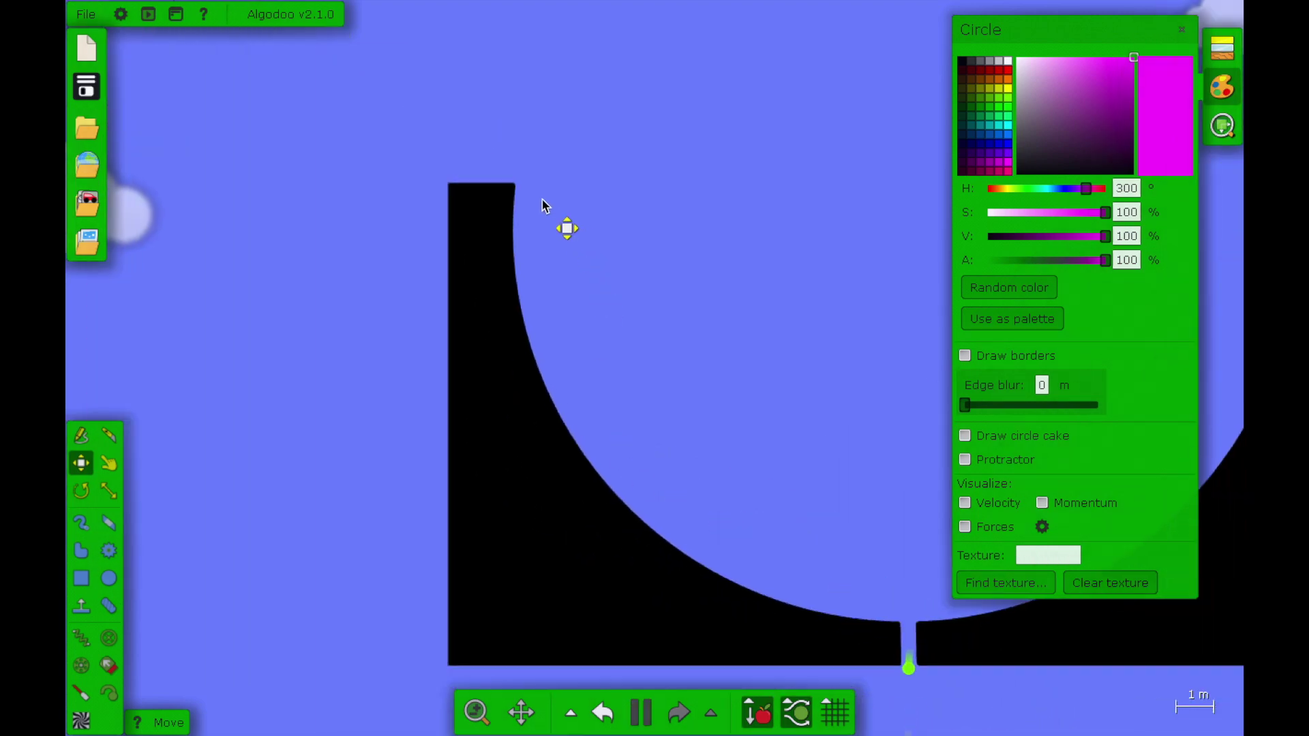
key("ctrl+v")
key("ctrl+v")
key("ctrl+v")
key("ctrl+v")
key("ctrl+v")
key("ctrl+v")
key("ctrl+v")
key("ctrl+v")
key("ctrl+v")
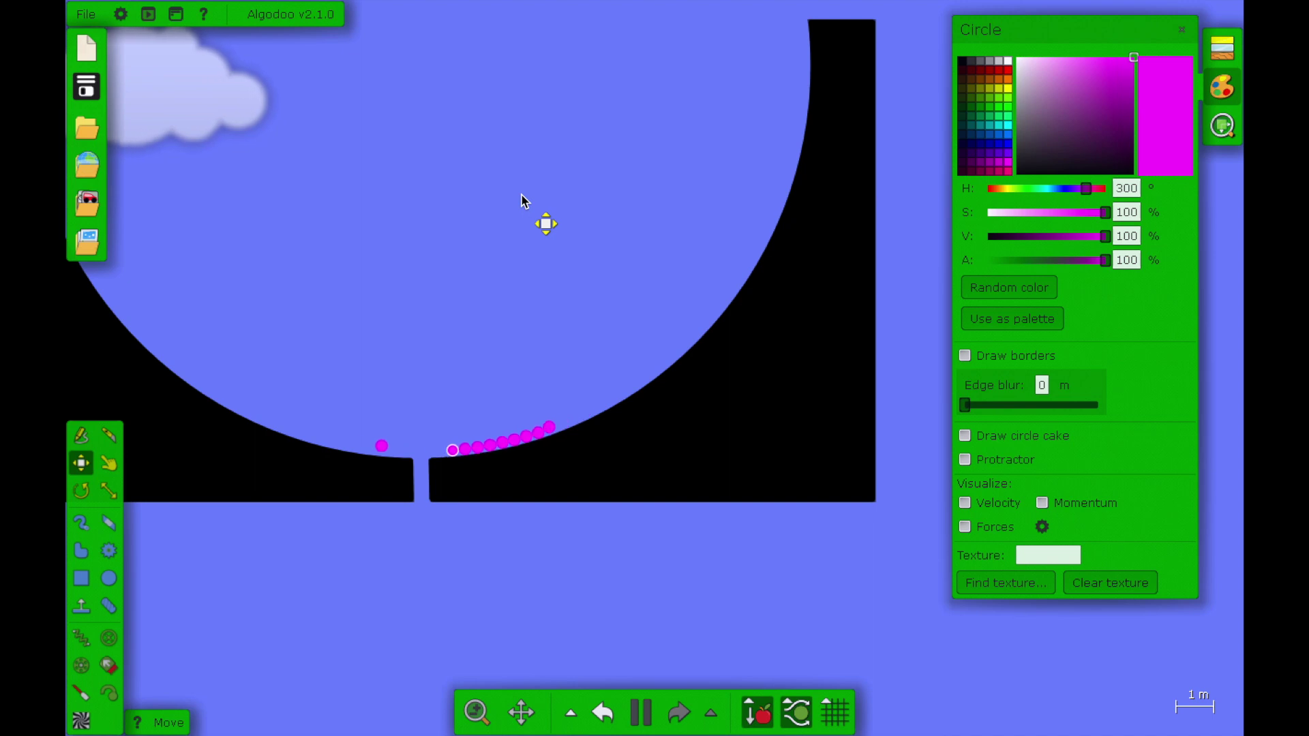
left_click(653, 470)
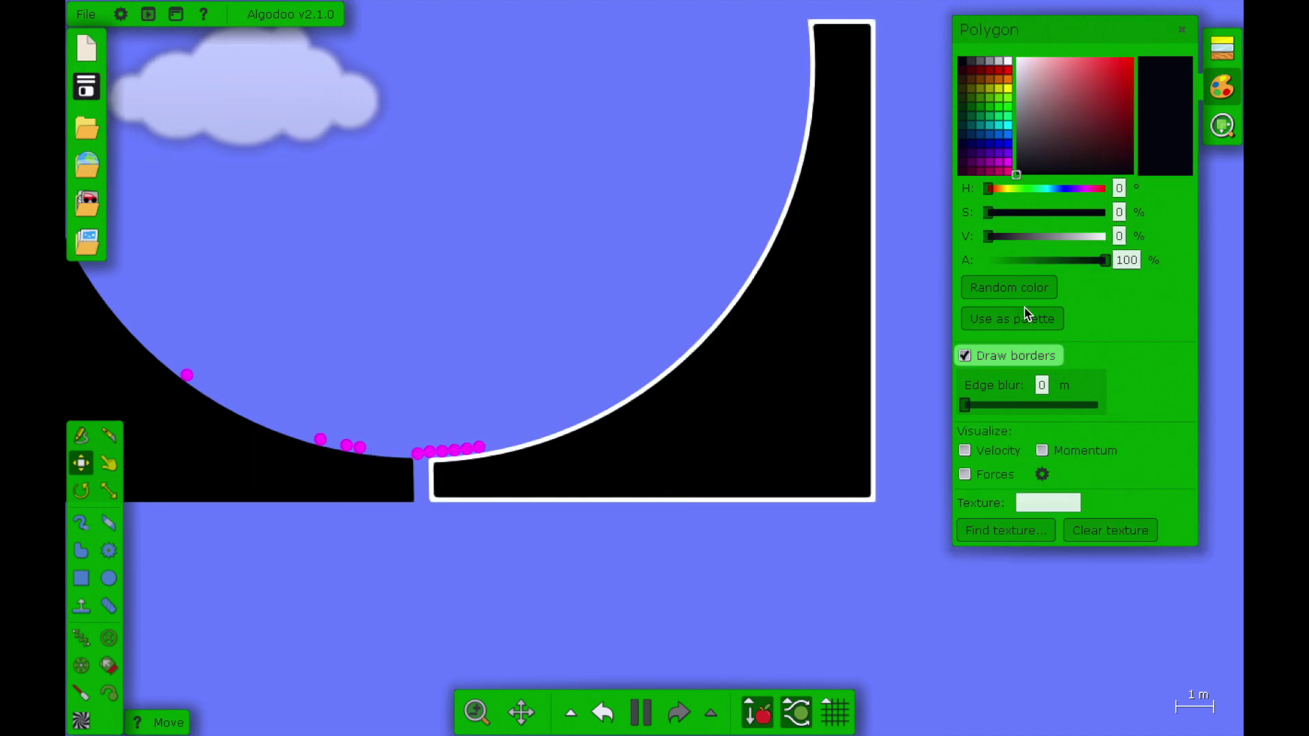
left_click(1181, 31)
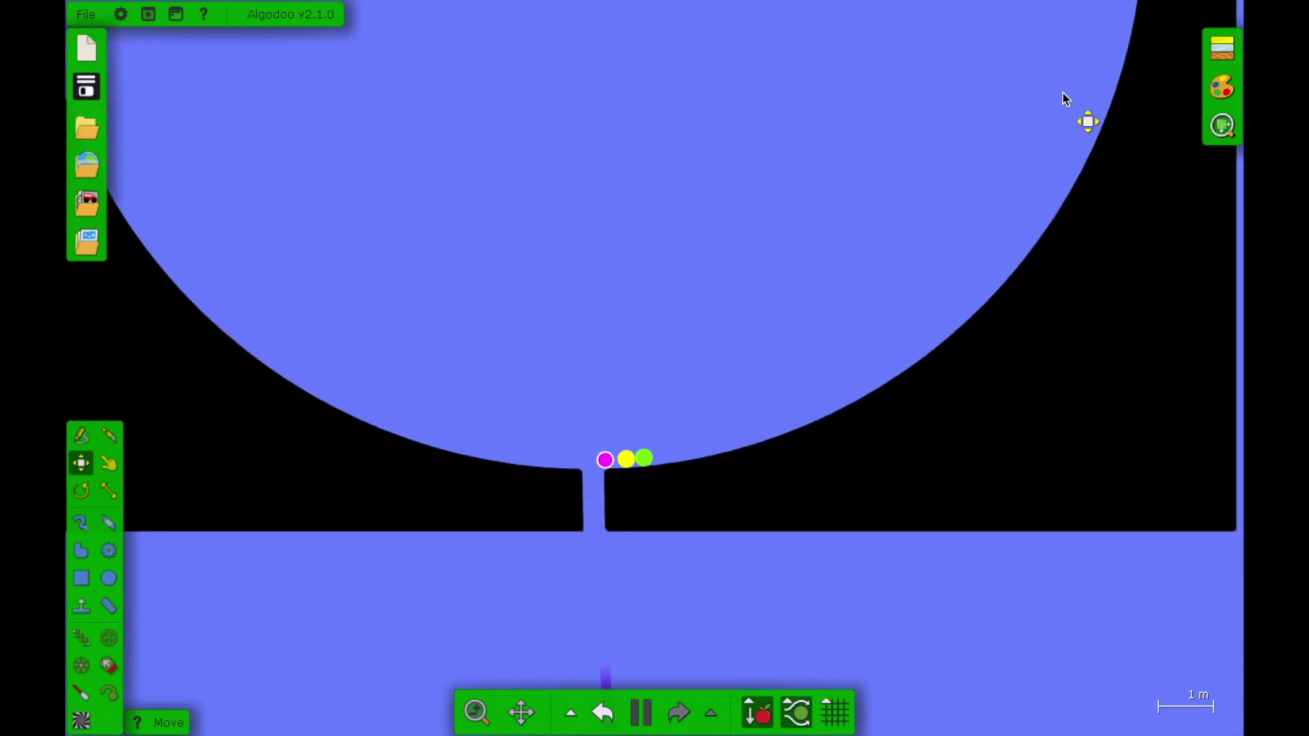
Start a new scene with the Default palette and tilt the green ground slightly.
left_click(85, 45)
left_click(171, 187)
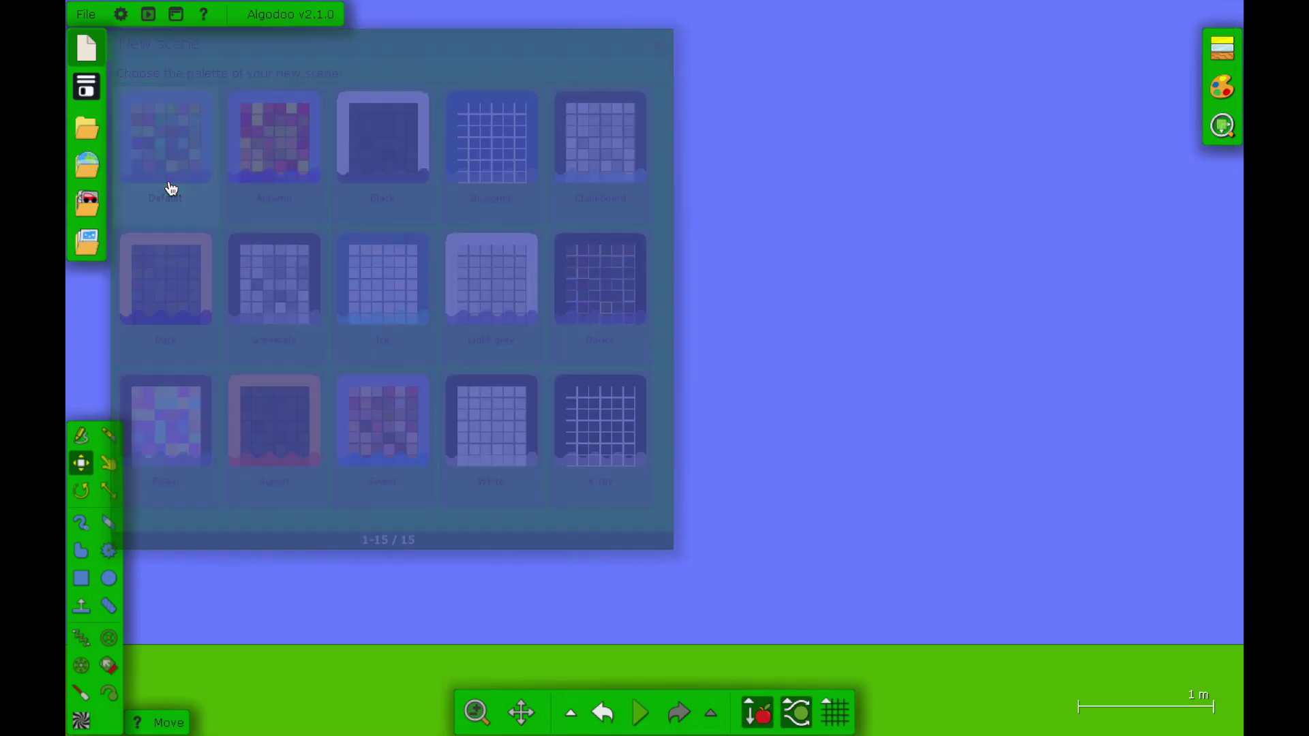
left_click(437, 692)
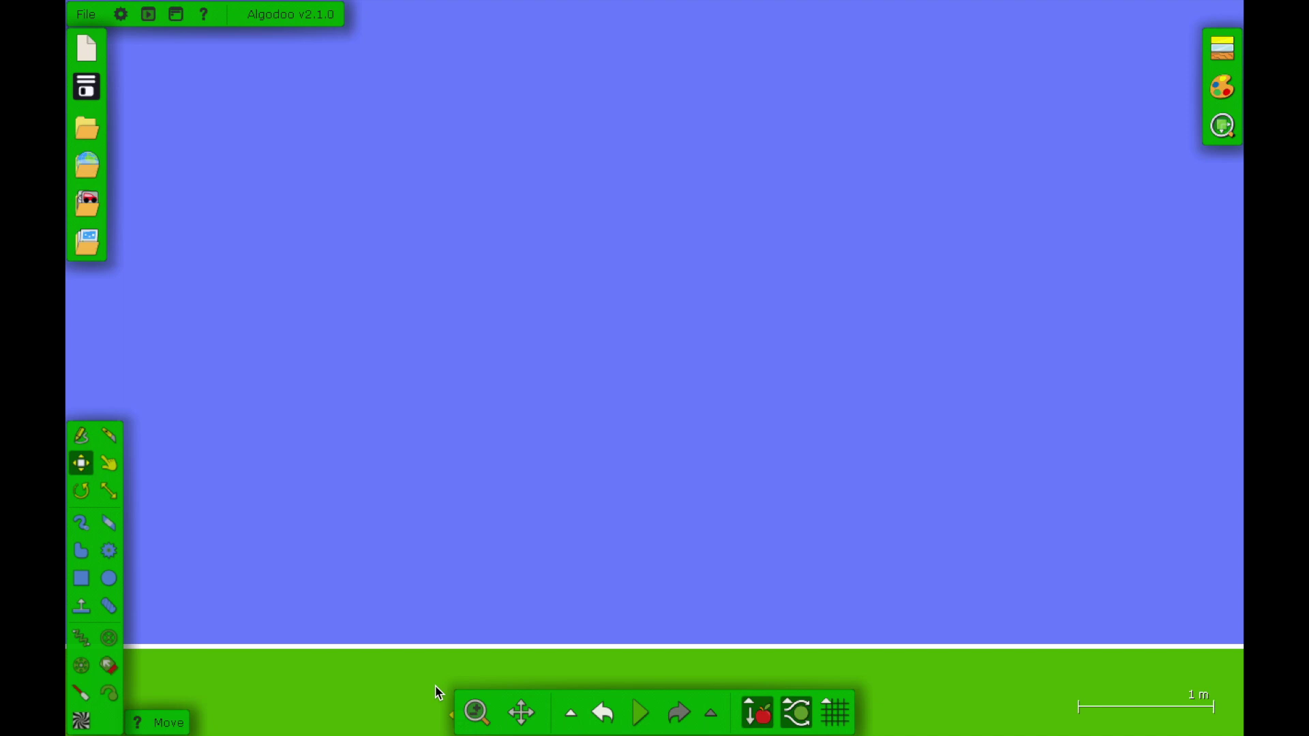
left_click(411, 477)
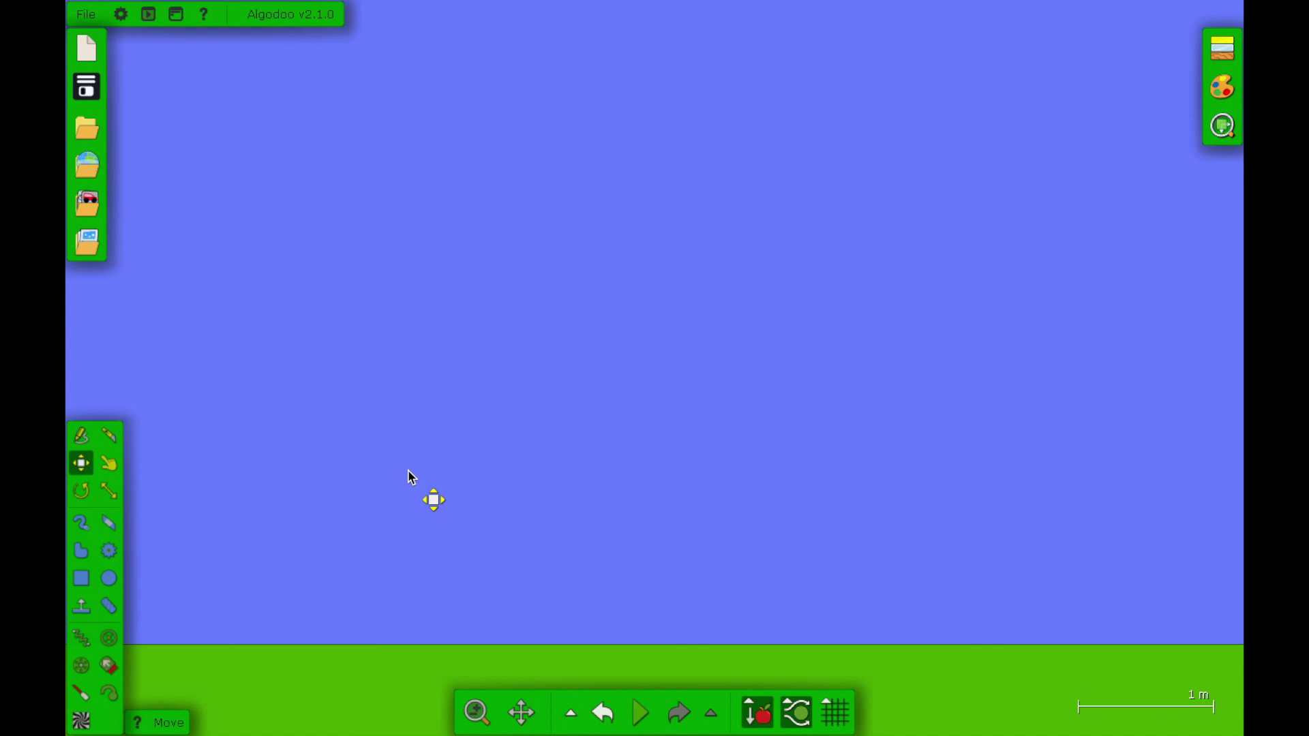
left_click(81, 490)
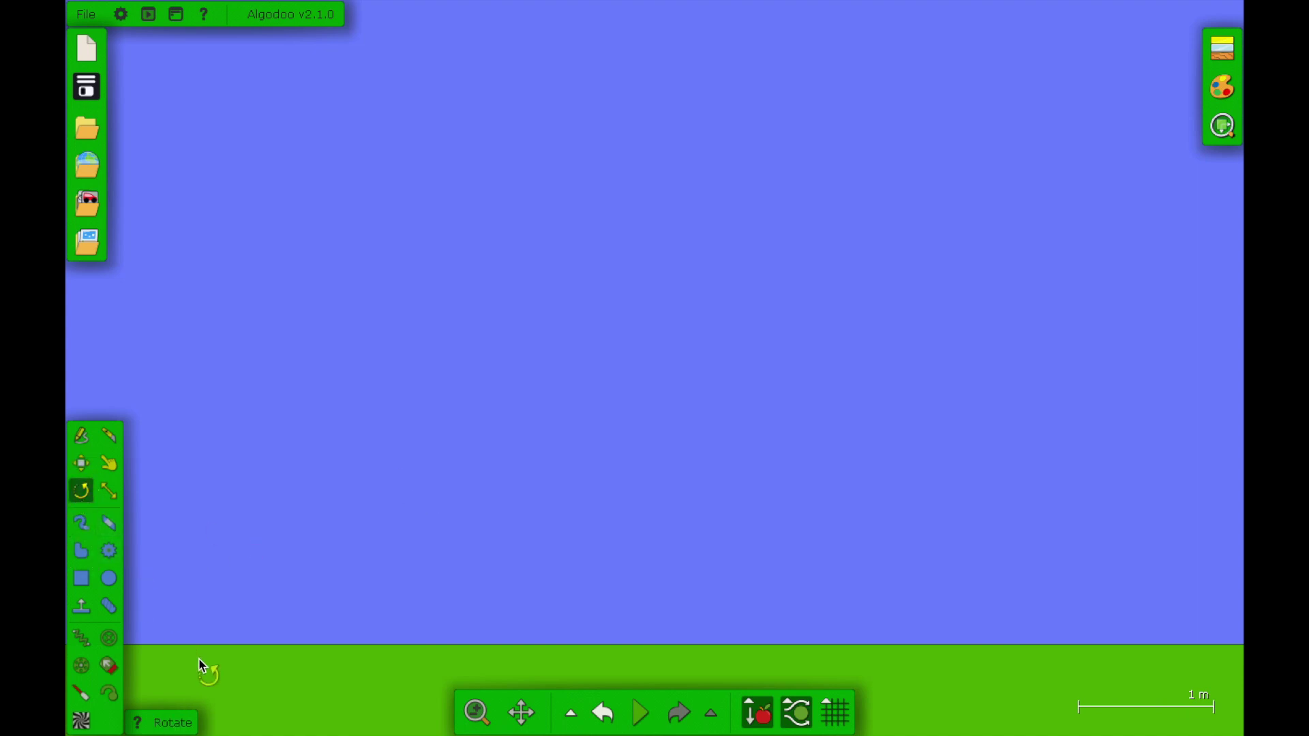
left_click_drag(204, 665, 163, 681)
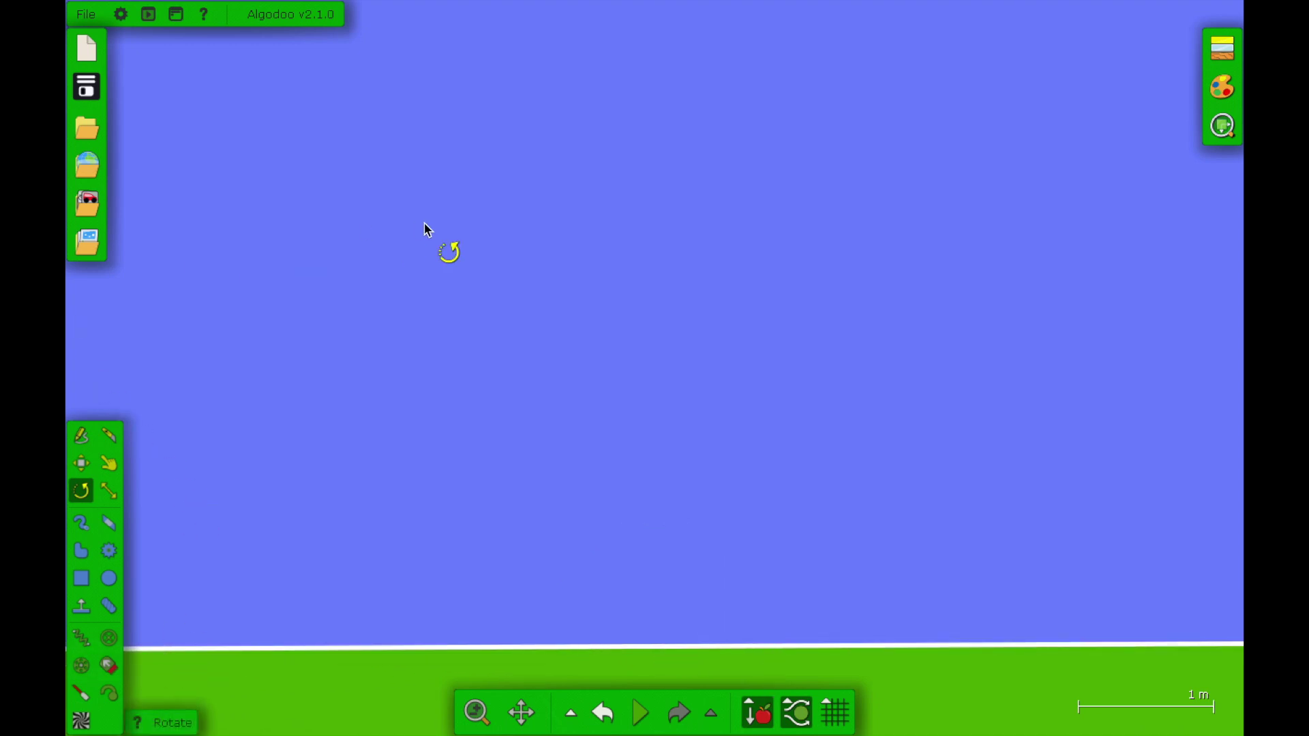